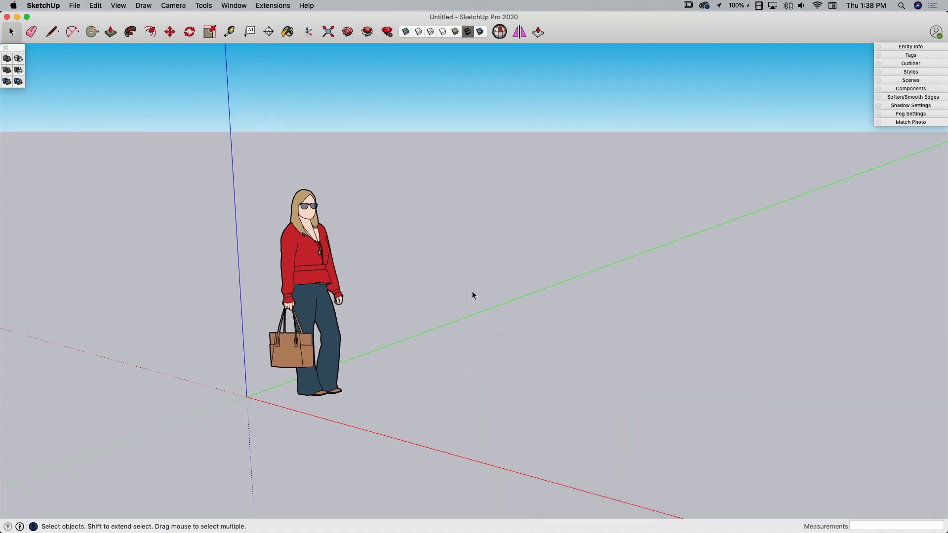
Step: Draw a vertical line up from the ground and a circle centred on its top end
mouse_move(461, 342)
middle_down()
mouse_move(512, 365)
mouse_move(489, 370)
middle_up()
key(l)
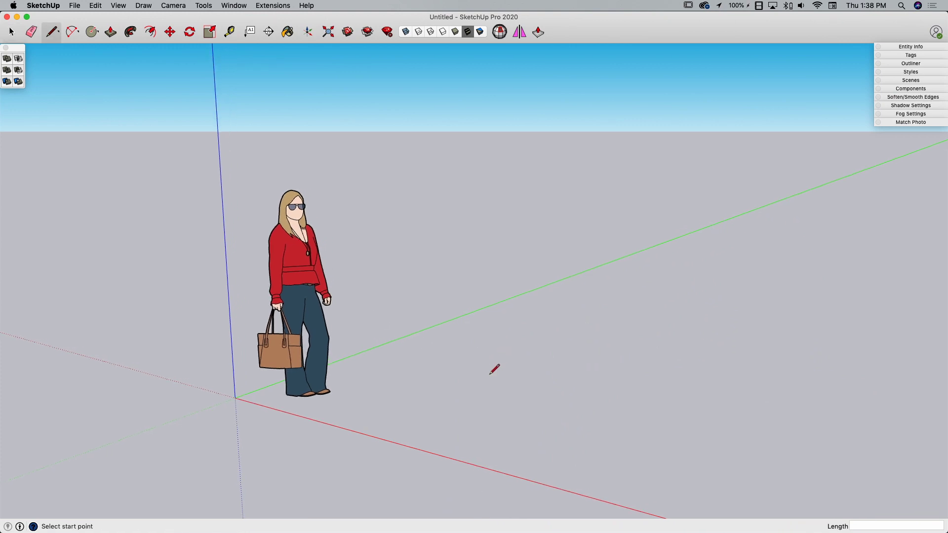
click(489, 375)
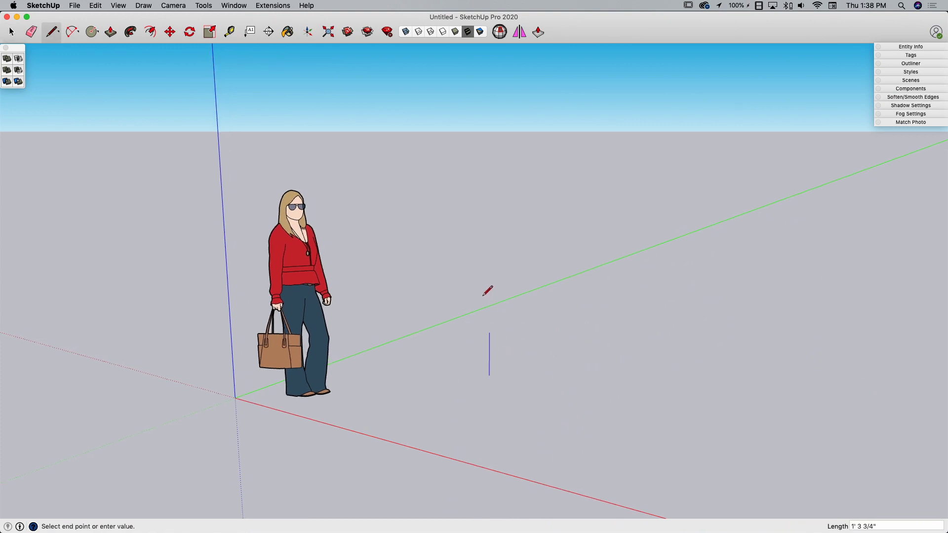
click(489, 243)
key(c)
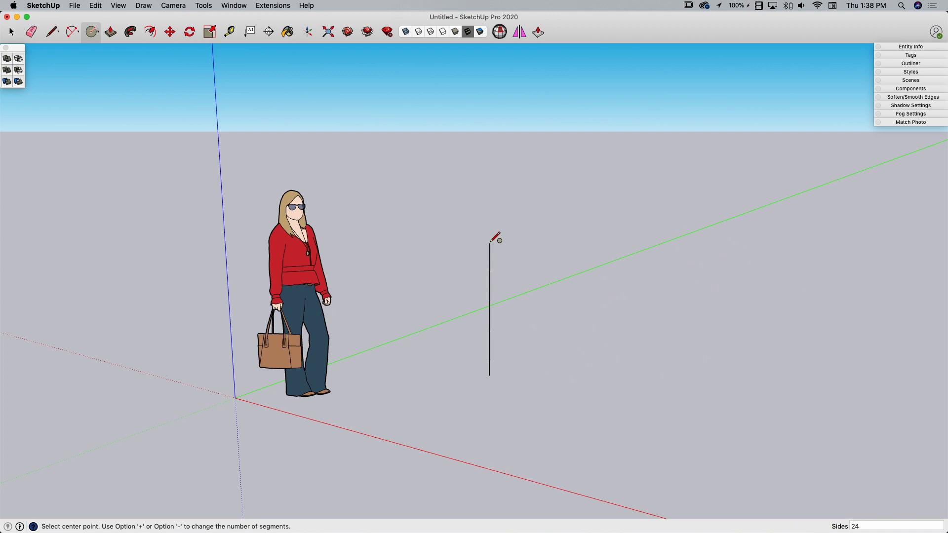
click(490, 243)
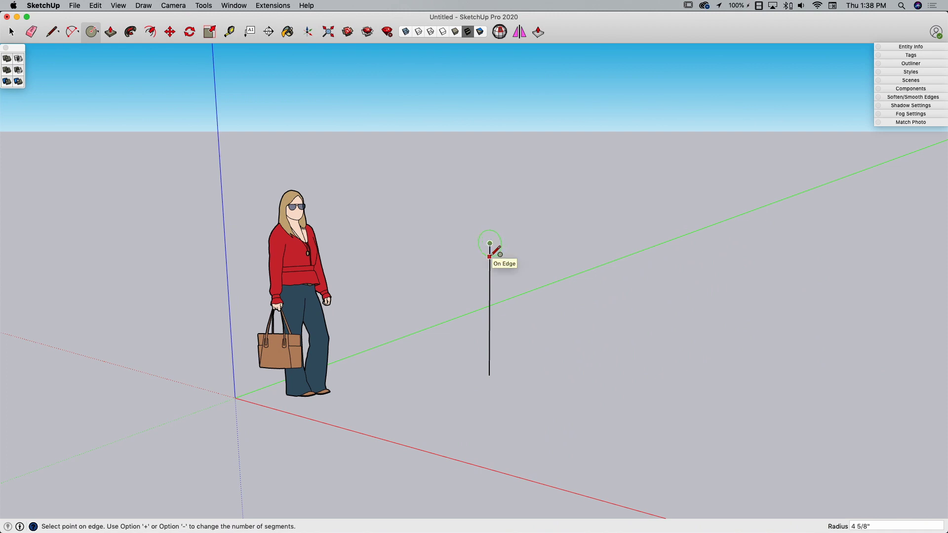
click(490, 256)
scroll(550, 270, up, 5)
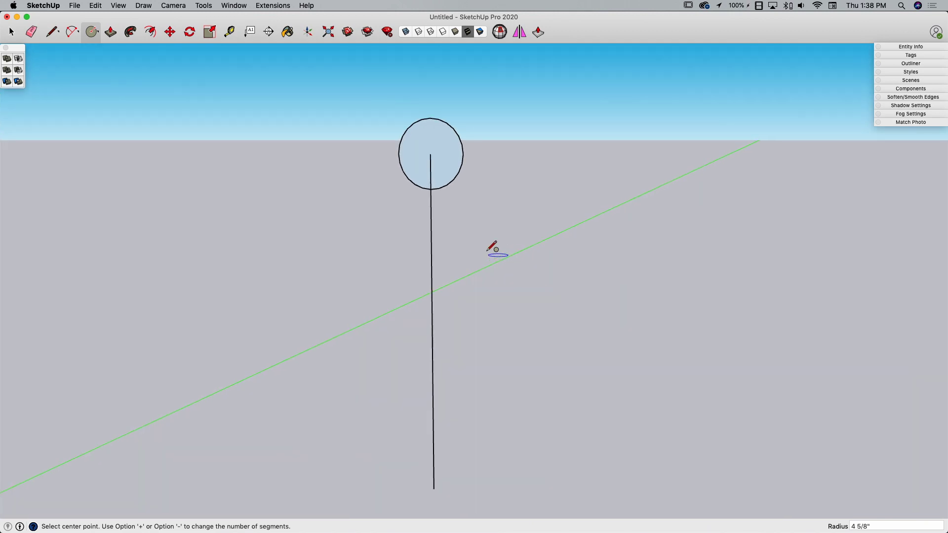
scroll(449, 158, up, 4)
Step: Connect the circle's edge to the vertical line with two line segments
key(l)
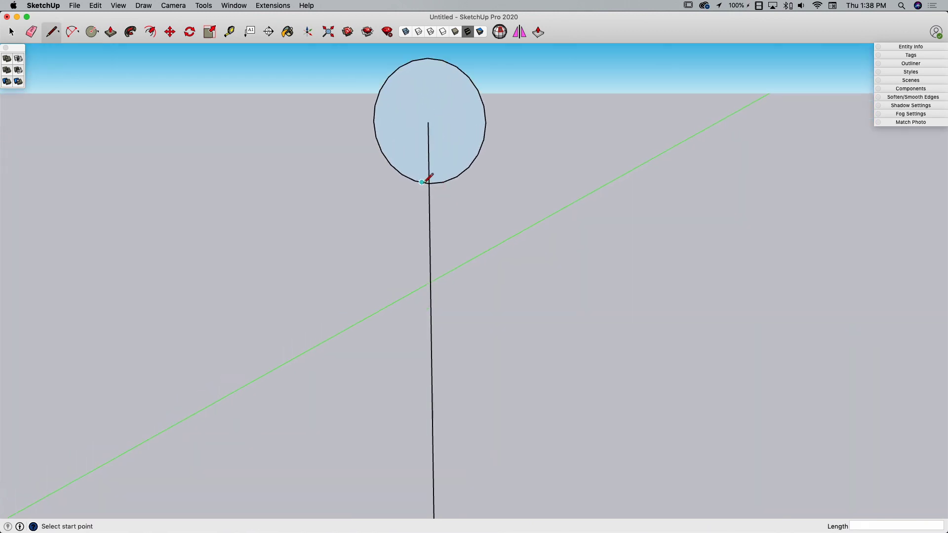
click(415, 181)
click(430, 200)
click(442, 181)
click(428, 122)
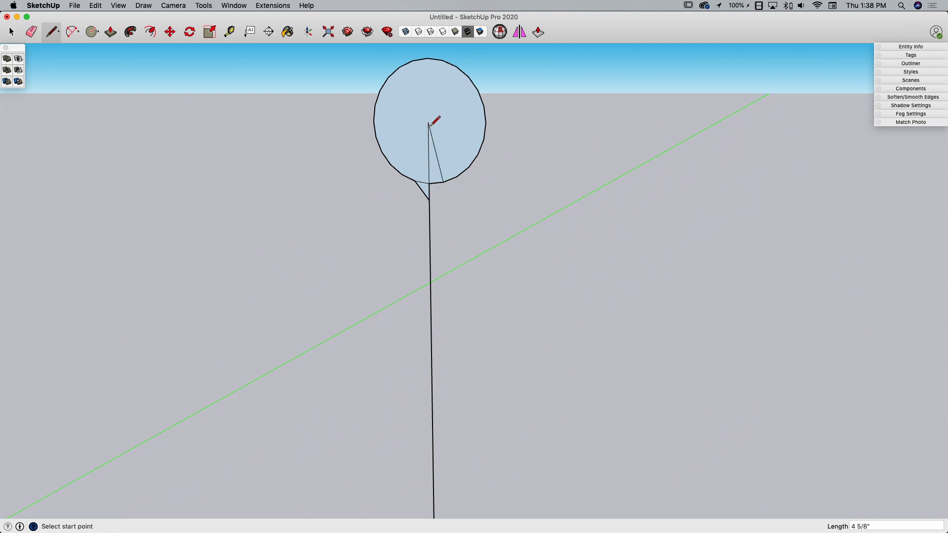
scroll(445, 163, down, 1)
scroll(445, 163, down, 3)
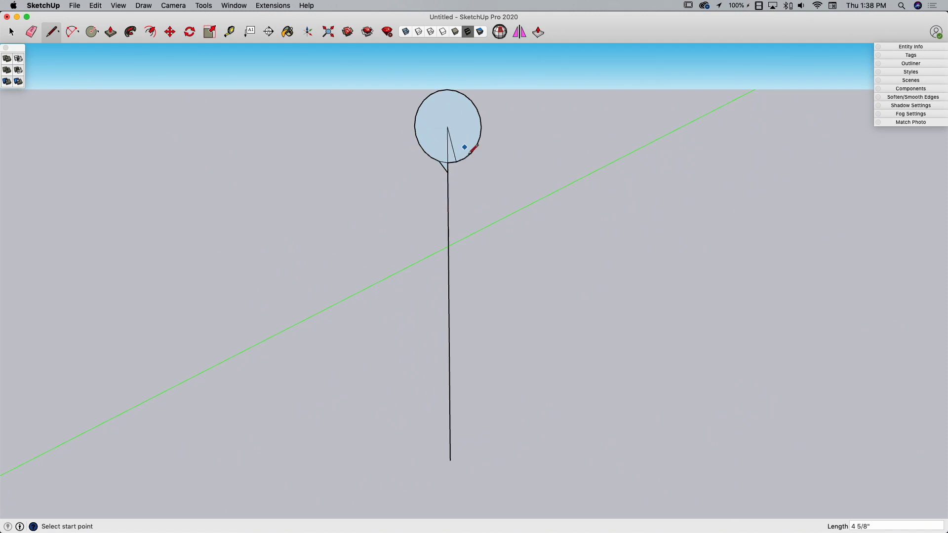
Step: Erase the circle's face, radius lines and a bottom arc piece, leaving an open loop
mouse_move(457, 157)
middle_down()
mouse_move(448, 122)
mouse_move(439, 147)
mouse_move(434, 128)
middle_up()
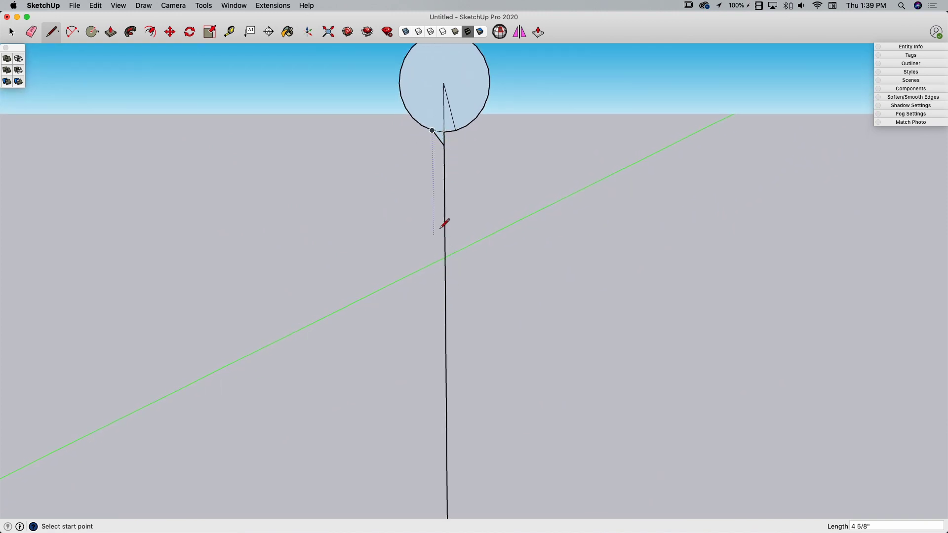
middle_drag(478, 138, 455, 145)
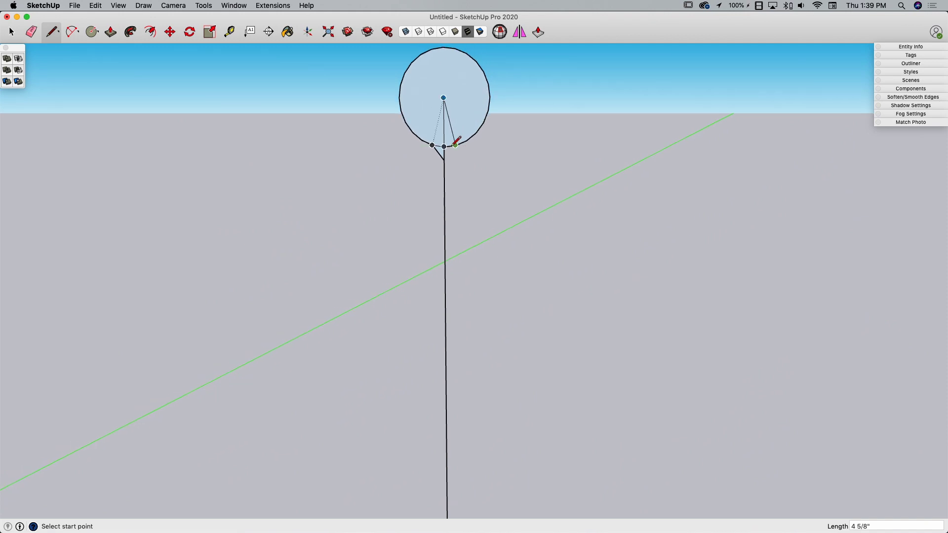
key(e)
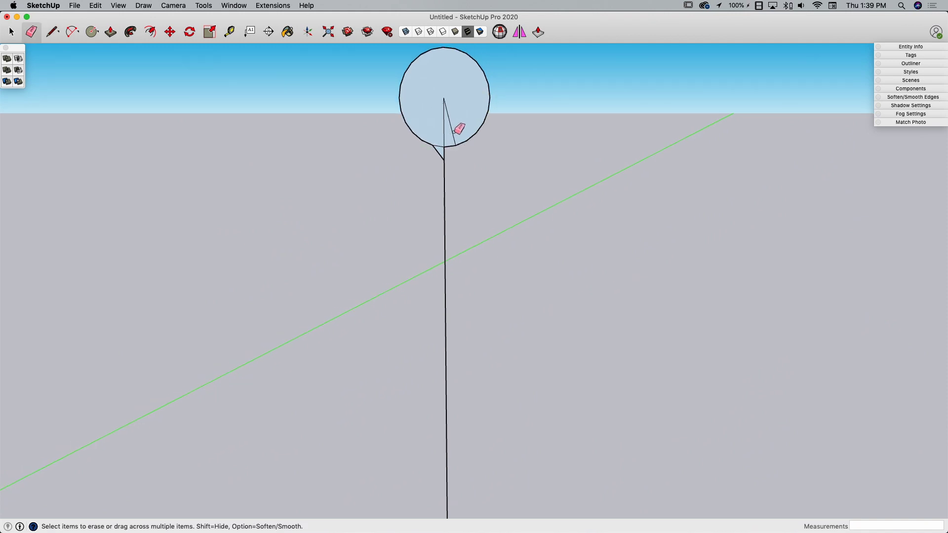
drag(455, 131, 449, 143)
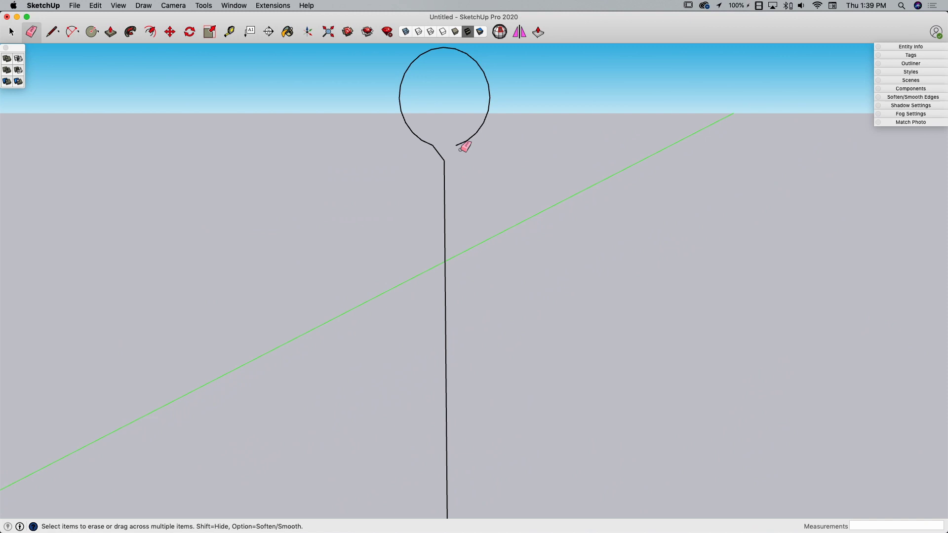
mouse_move(461, 148)
middle_down()
mouse_move(491, 237)
mouse_move(467, 356)
mouse_move(409, 330)
middle_up()
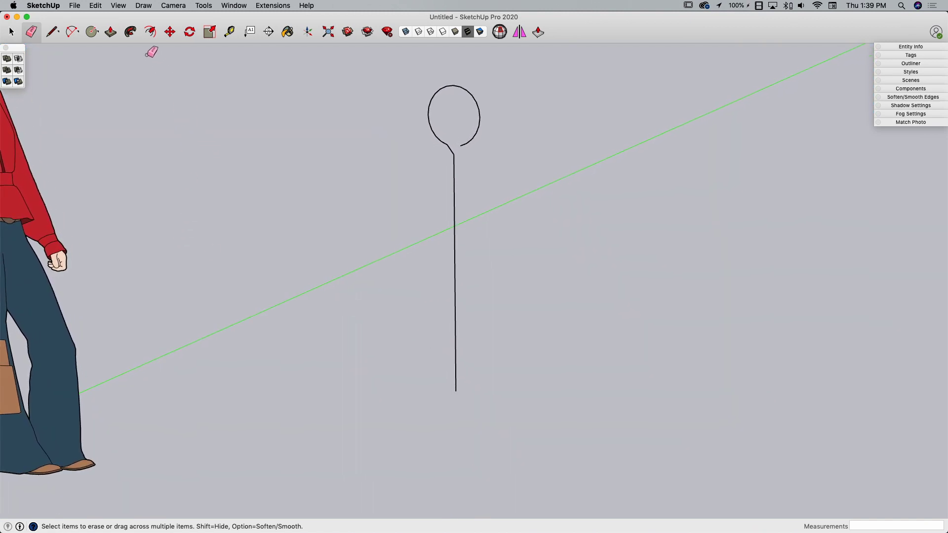
Step: Draw a large rectangle on the ground starting from the vertical line's foot
key(r)
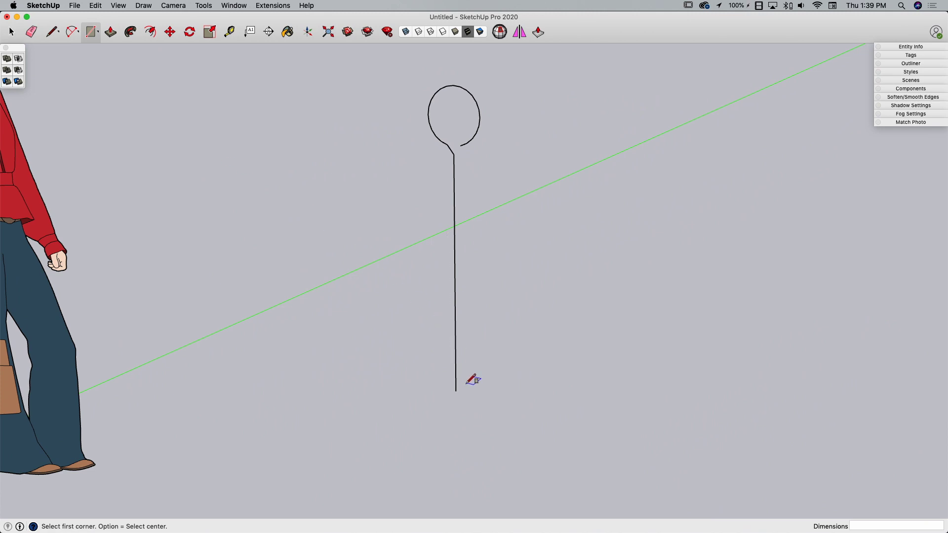
scroll(457, 398, up, 3)
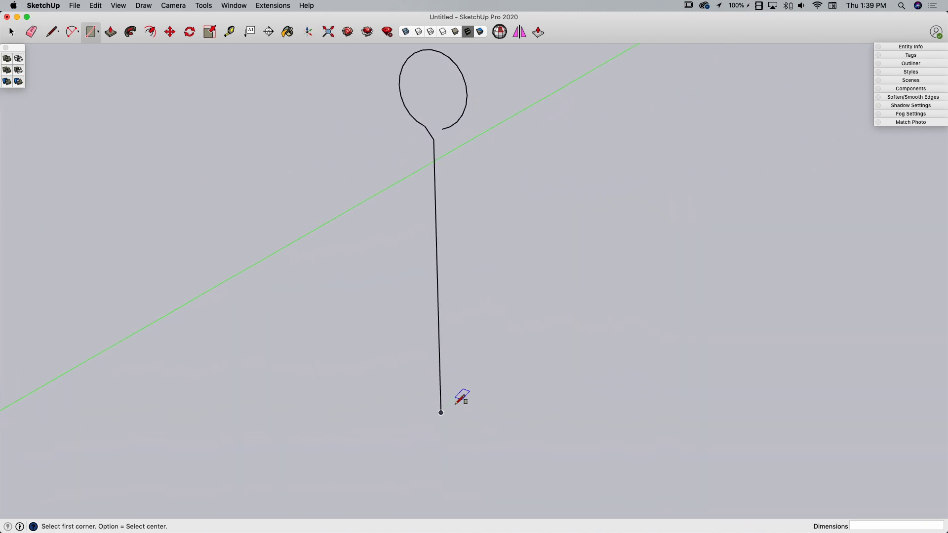
click(441, 413)
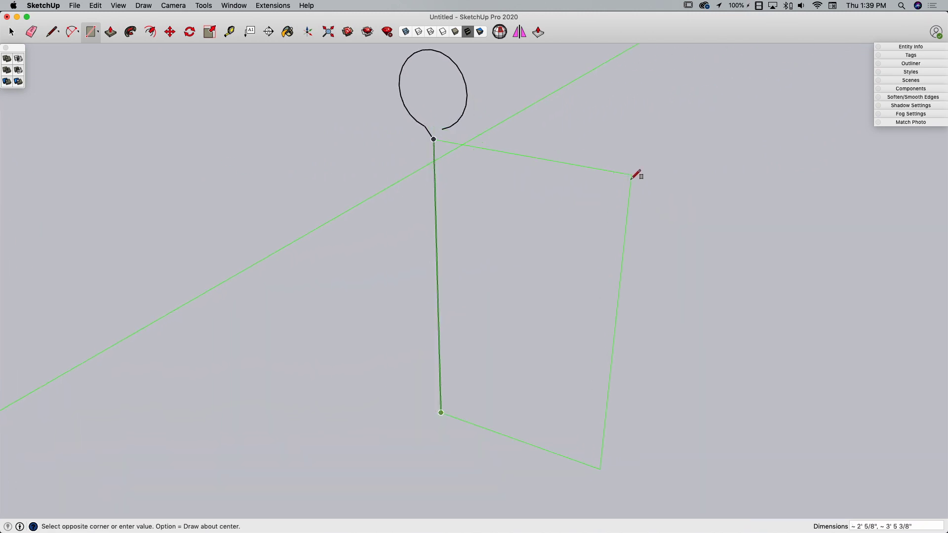
scroll(650, 168, down, 1)
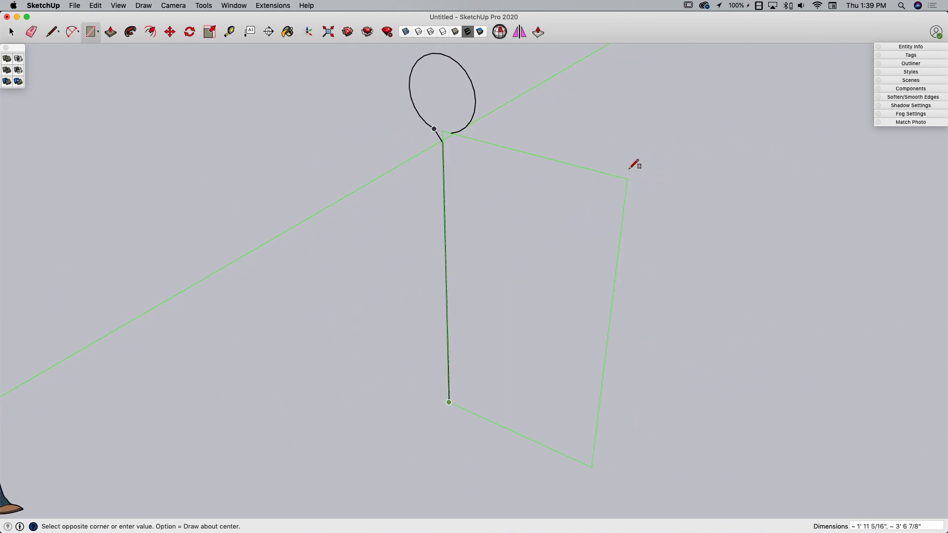
click(648, 154)
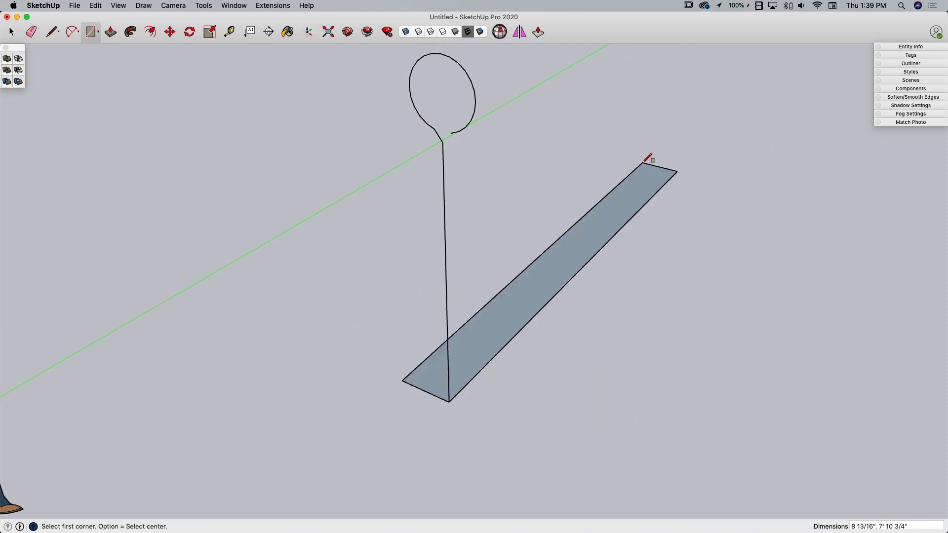
key(space)
middle_drag(650, 155, 511, 410)
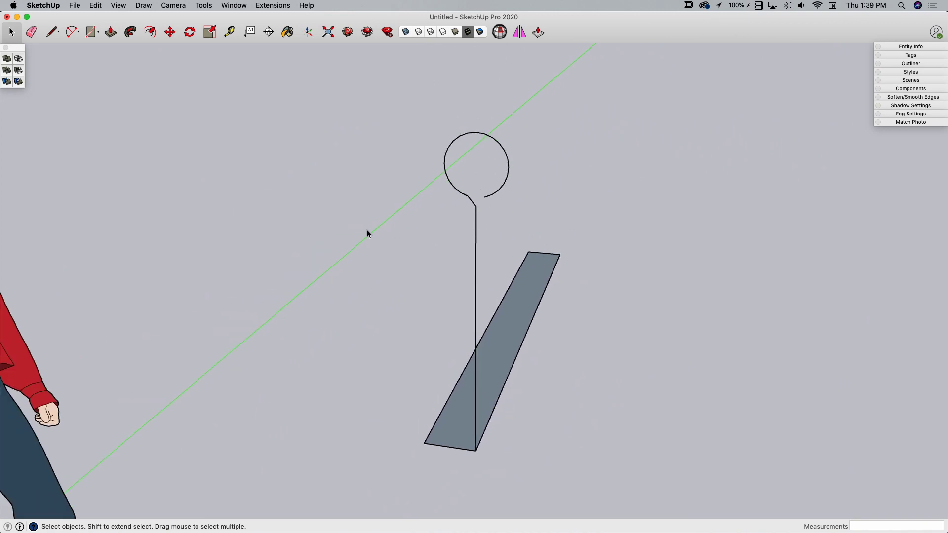
middle_drag(499, 195, 387, 481)
Step: Move the rectangle's long edge inward to narrow it into a thin strip
click(459, 356)
middle_drag(591, 206, 451, 355)
key(m)
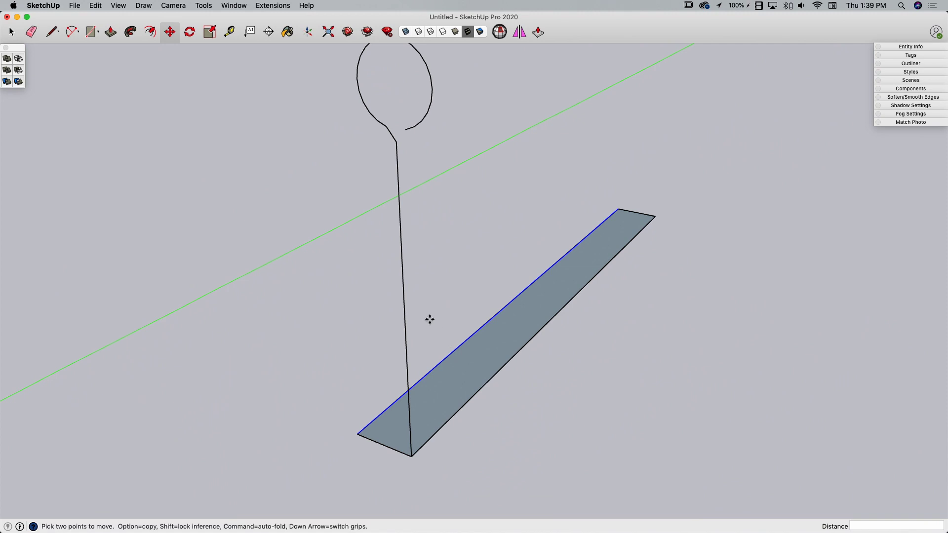
click(453, 352)
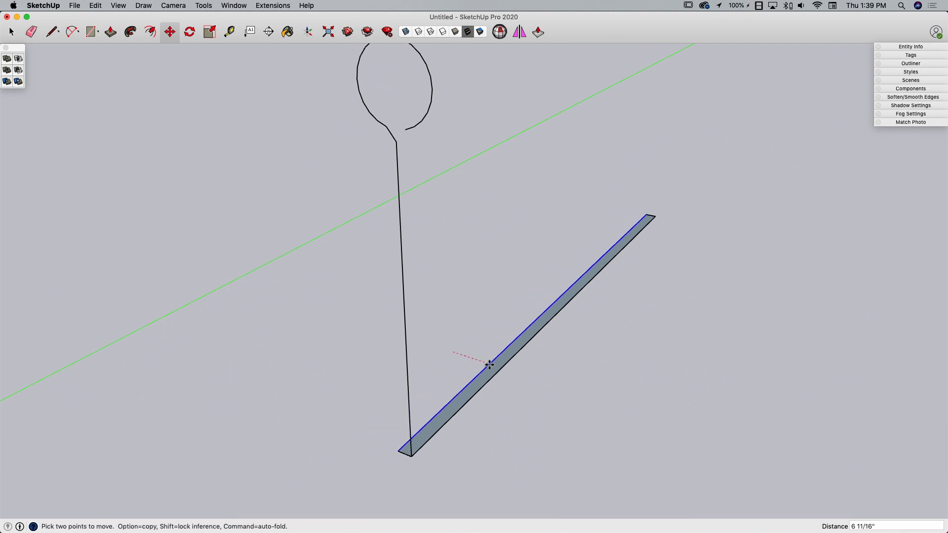
click(491, 364)
key(space)
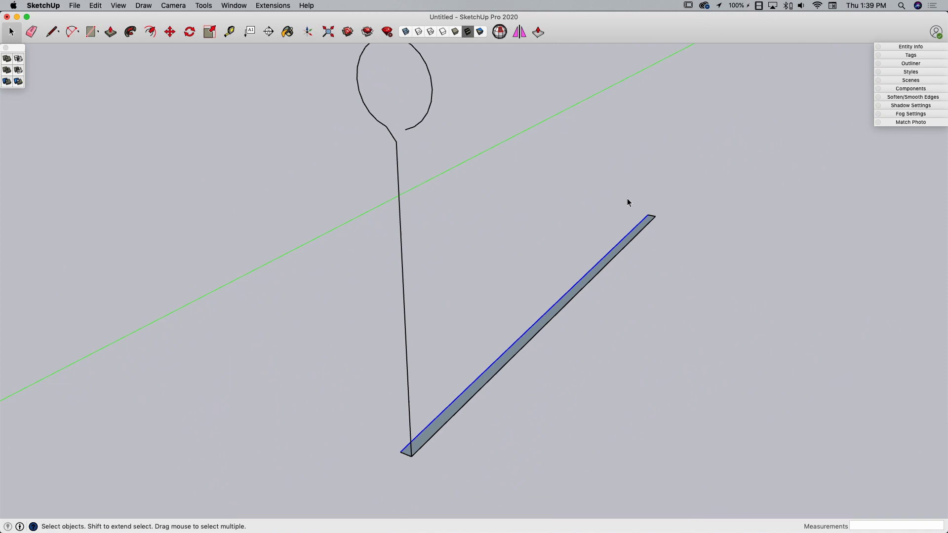
key(m)
click(655, 218)
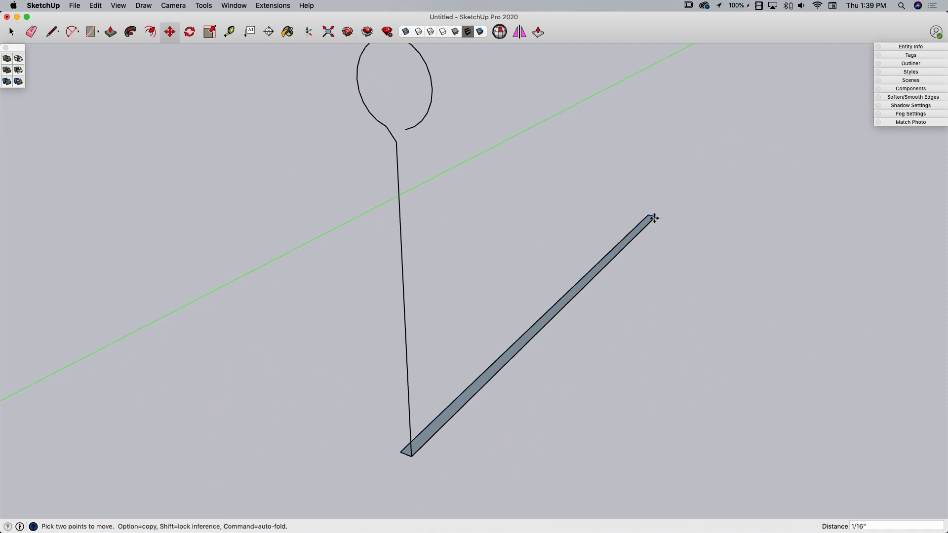
click(626, 243)
middle_drag(626, 243, 482, 106)
key(space)
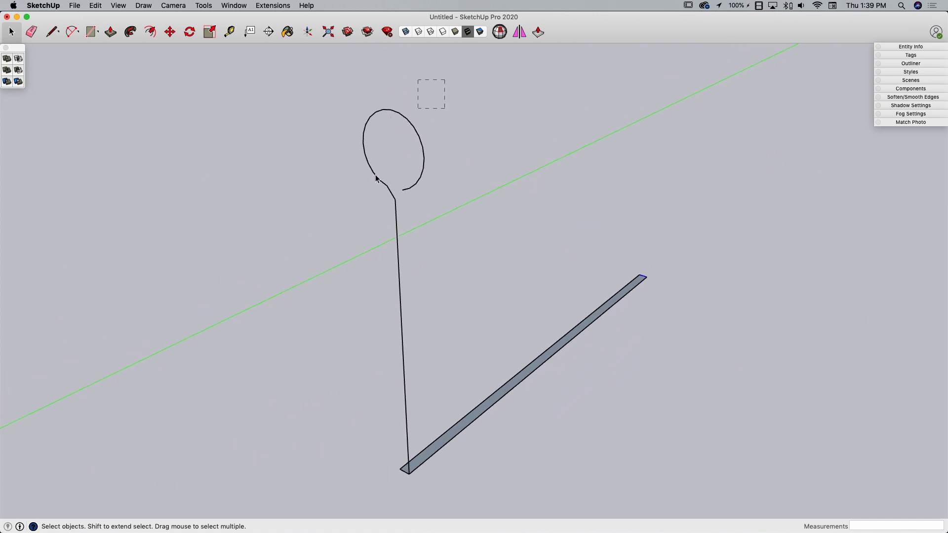
Step: Sweep the strip face along the loop-topped path with Follow Me, forming a leaf with a tubular knuckle
click(130, 32)
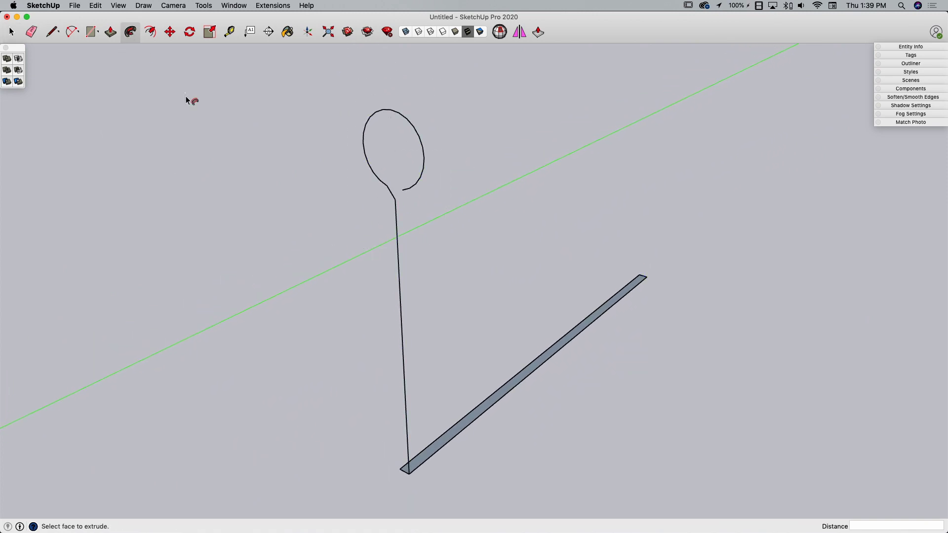
click(469, 422)
middle_drag(469, 422, 449, 268)
key(space)
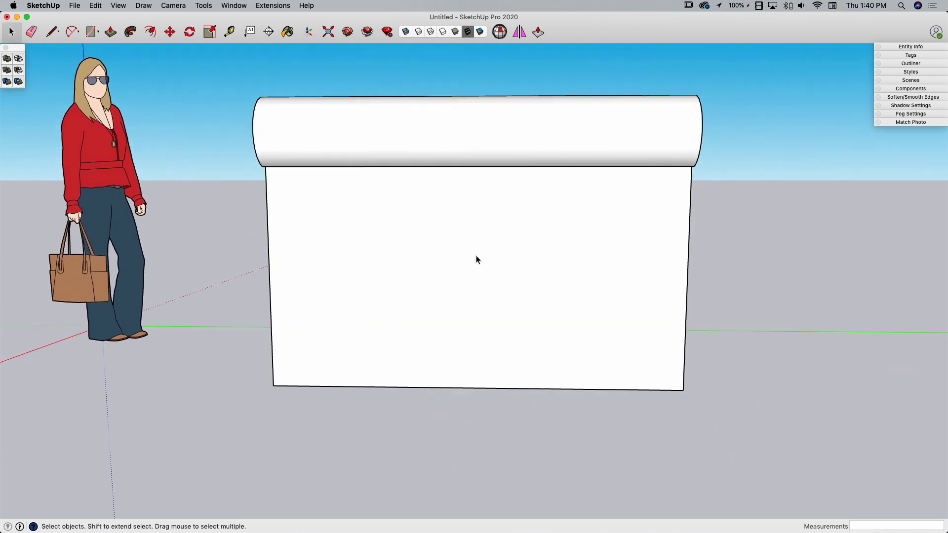
middle_drag(476, 258, 296, 380)
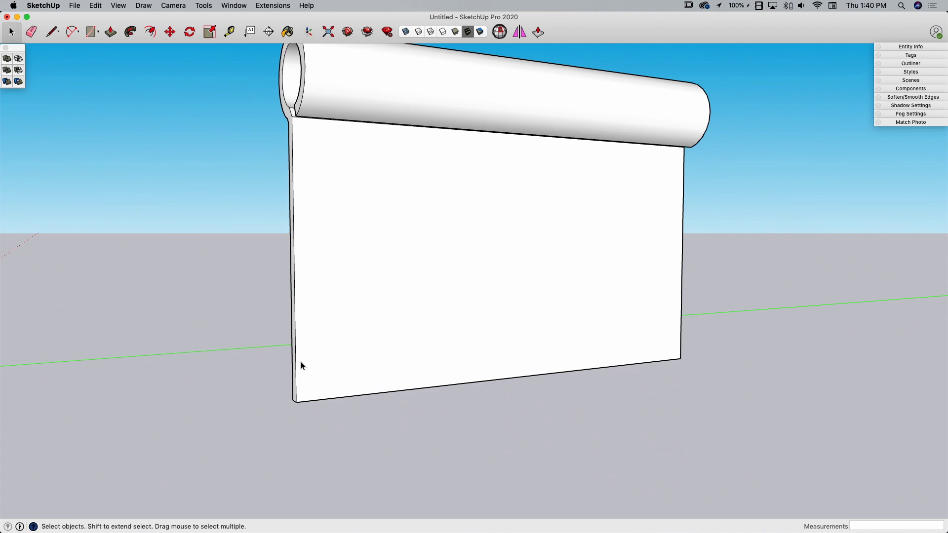
Step: Round both bottom corners of the leaf with arc fillets and push the corner scraps away
key(c)
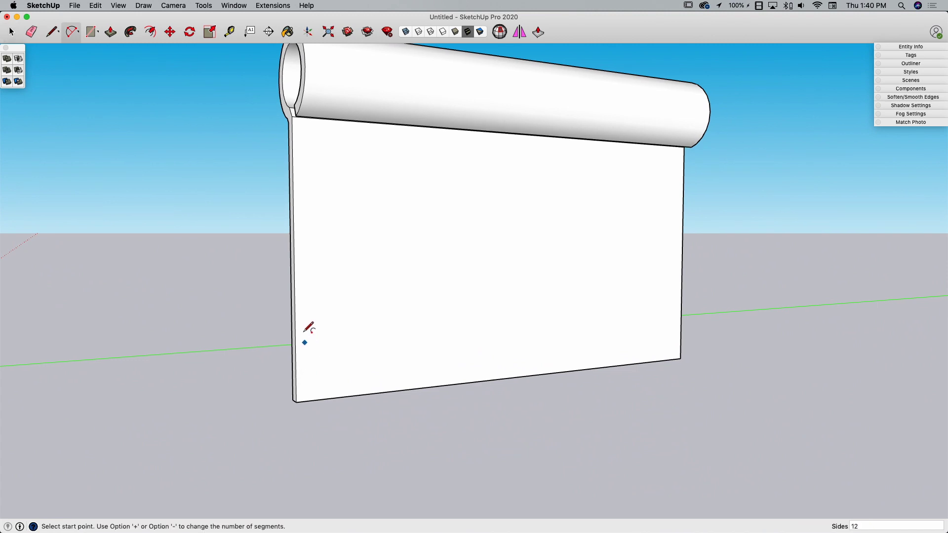
click(295, 337)
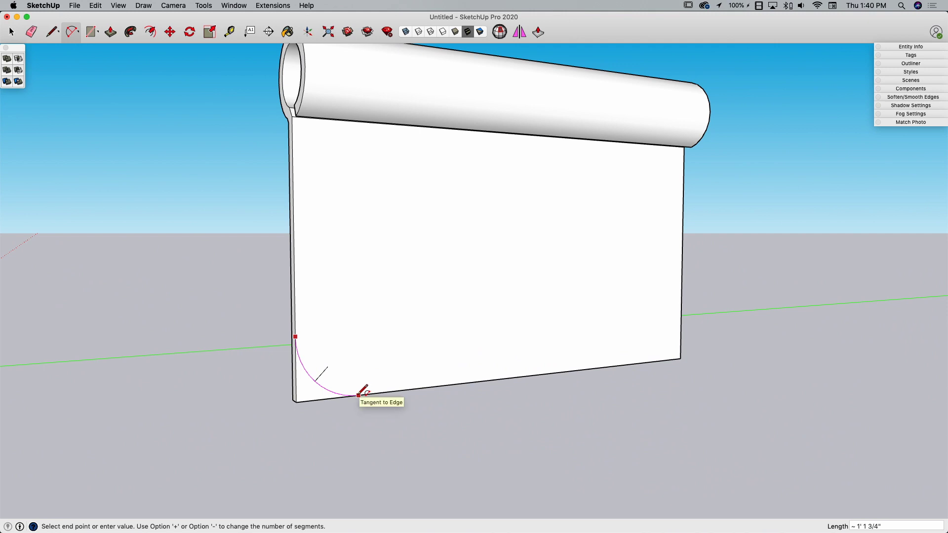
key(Escape)
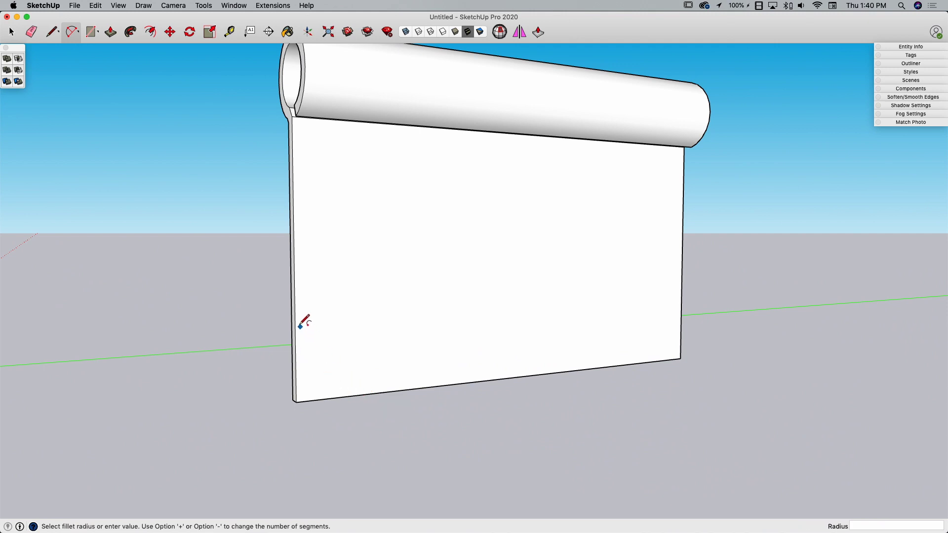
click(294, 327)
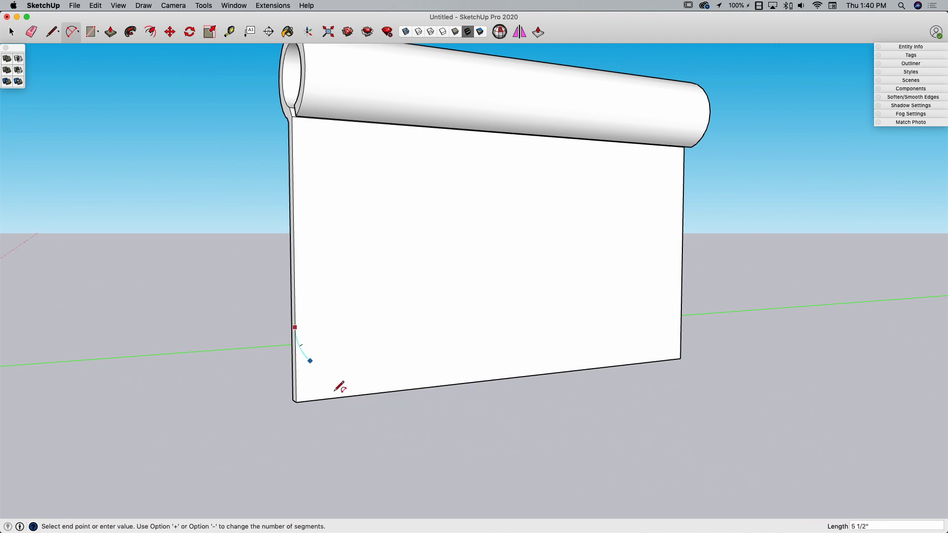
click(371, 393)
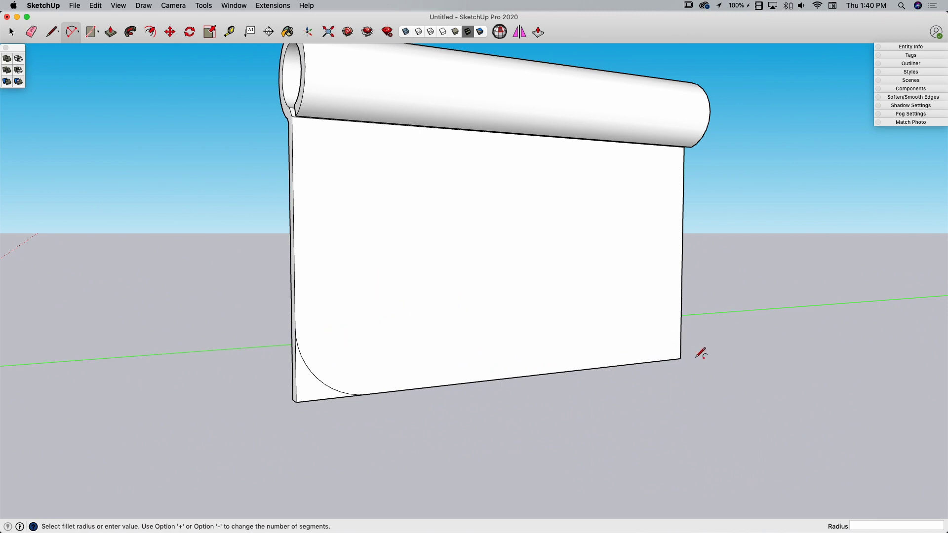
double_click(673, 341)
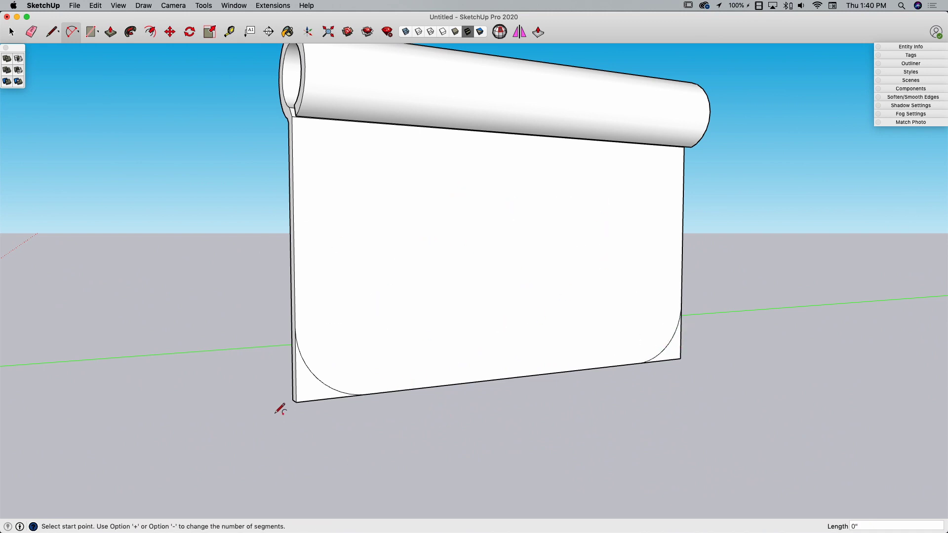
key(p)
click(309, 388)
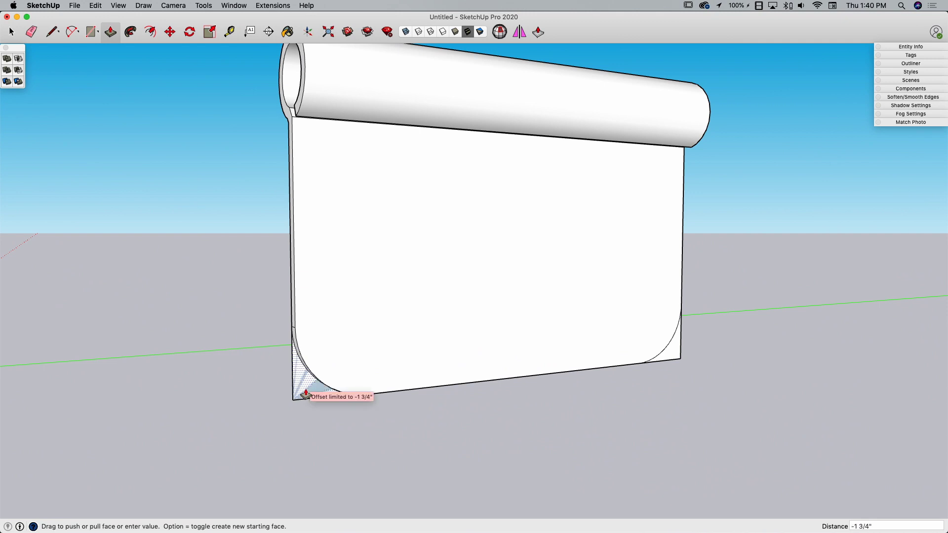
click(342, 411)
click(672, 360)
click(673, 361)
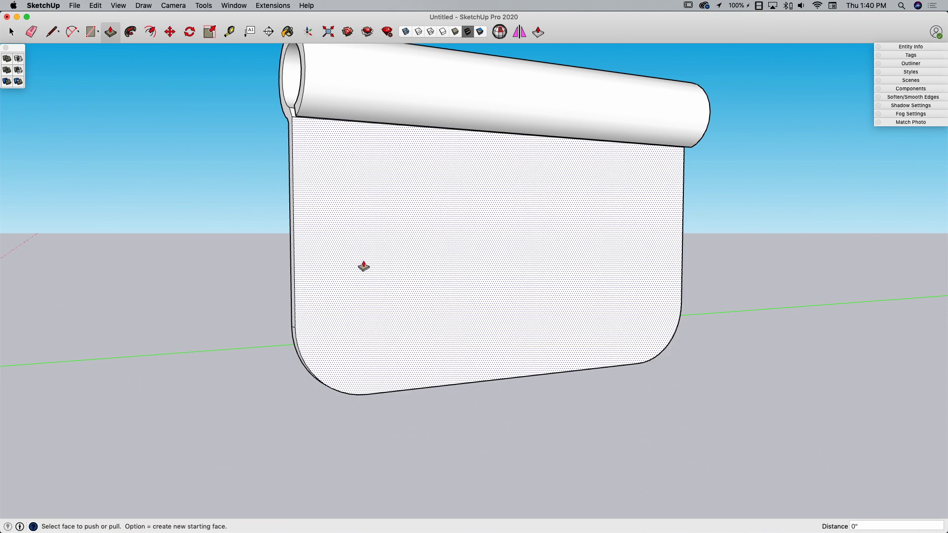
middle_drag(364, 266, 403, 294)
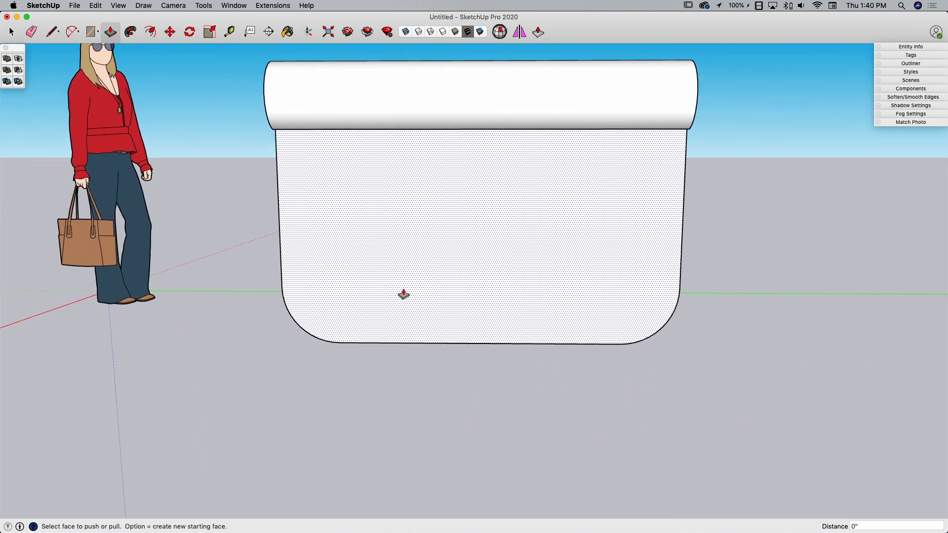
Step: Erase the standing scale figure from the model
key(l)
key(e)
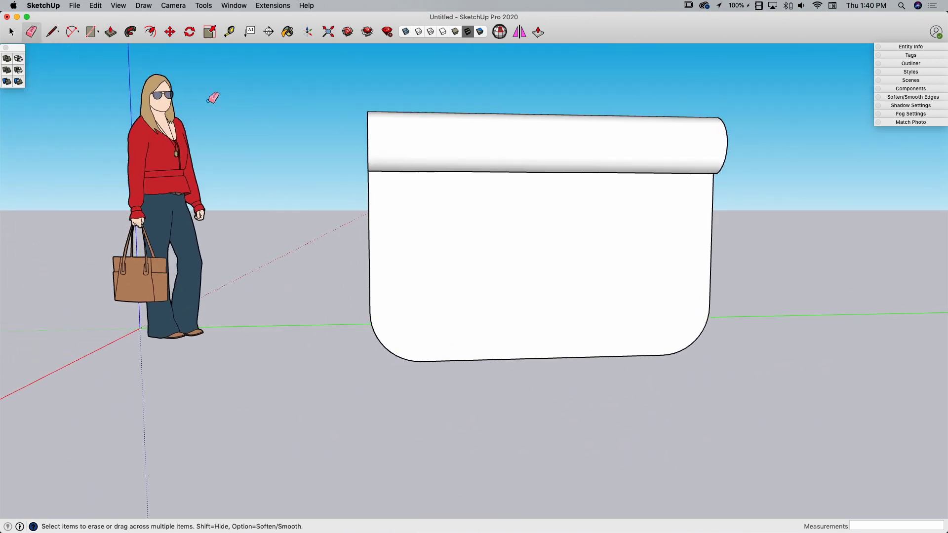
middle_drag(212, 97, 227, 88)
click(253, 148)
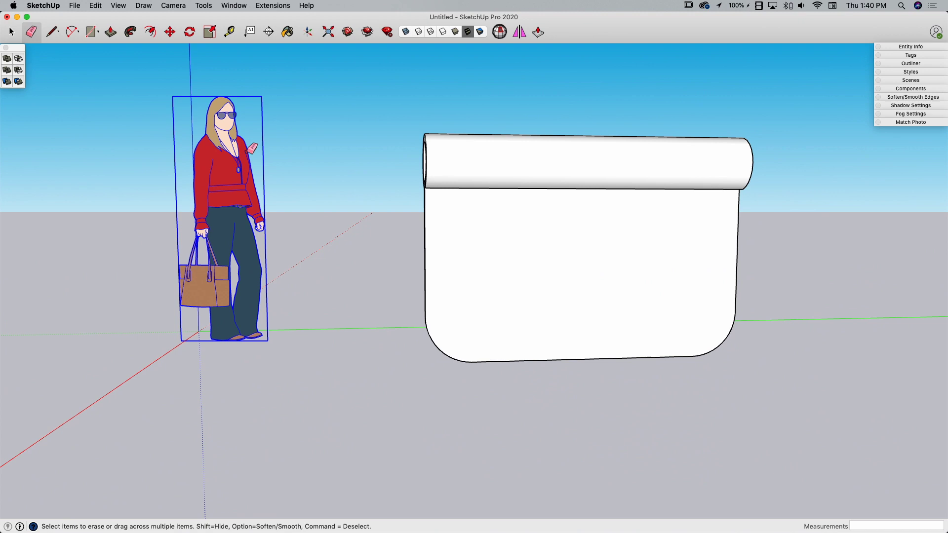
mouse_move(336, 157)
middle_down()
mouse_move(519, 247)
mouse_move(237, 193)
middle_up()
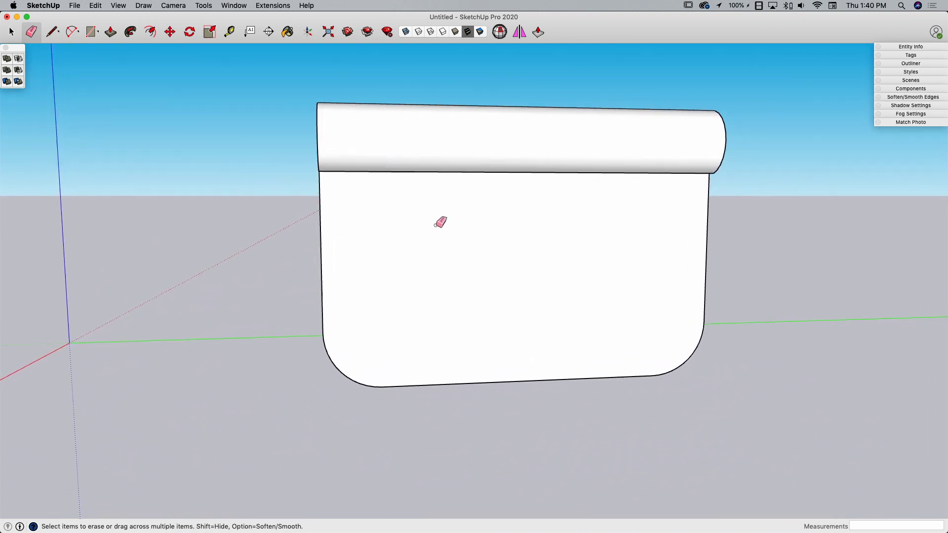
scroll(387, 224, up, 3)
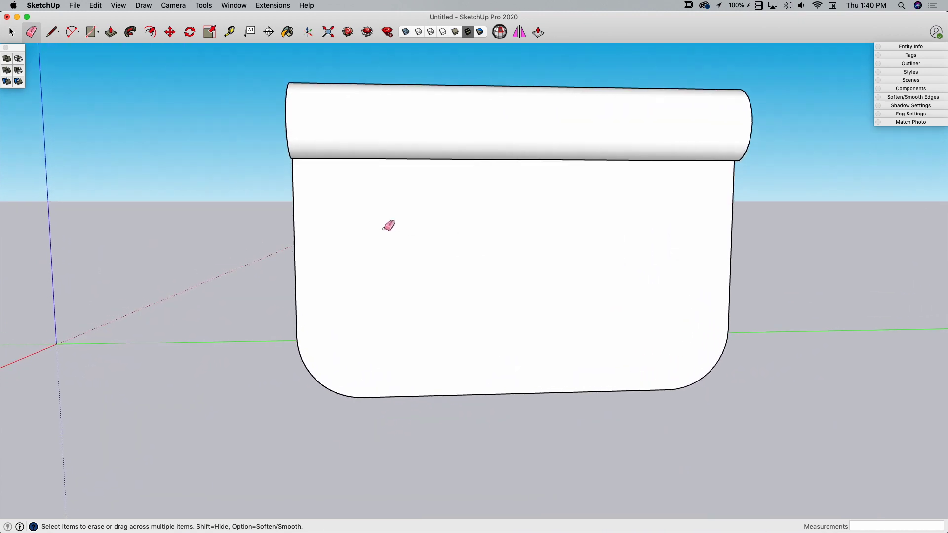
Step: Add Tape Measure guides on the leaf: horizontal ones from the bottom edge, vertical ones from the centre guide
click(229, 32)
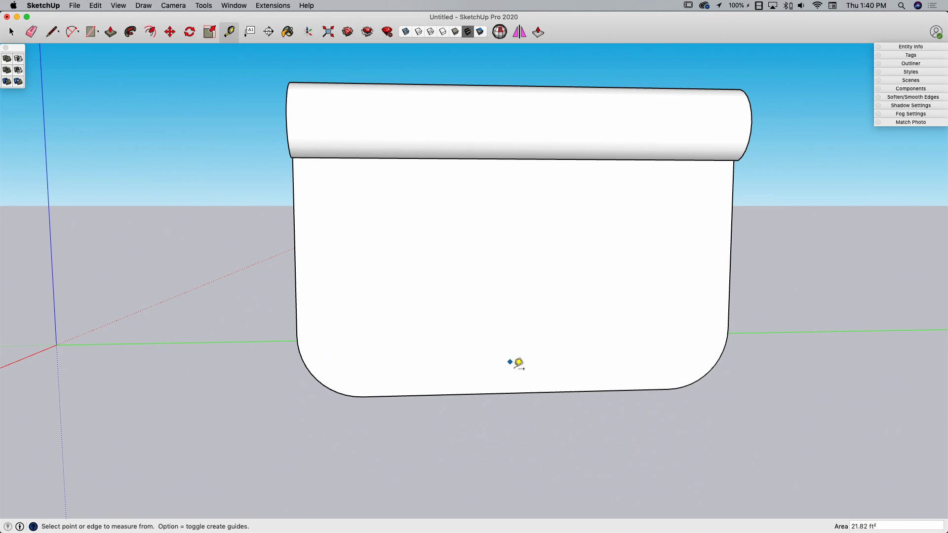
click(519, 393)
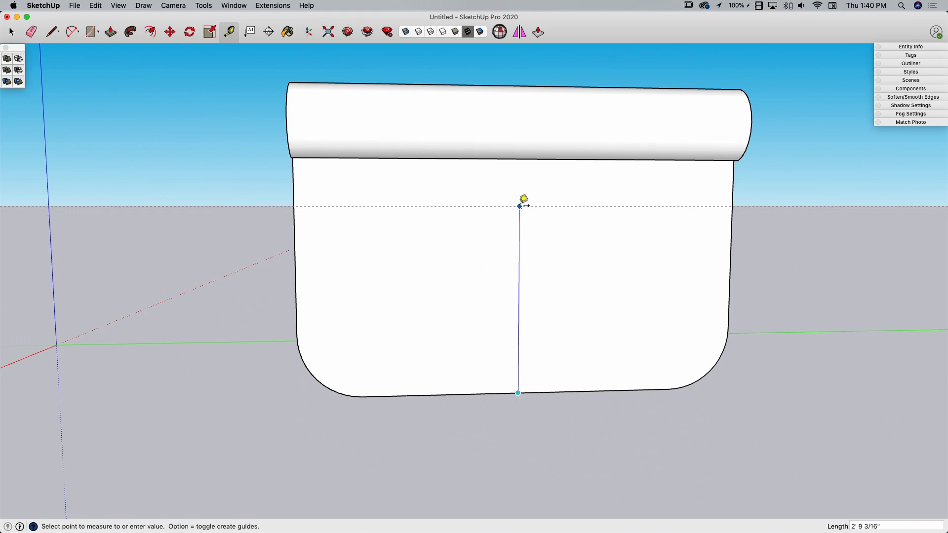
click(520, 205)
click(531, 393)
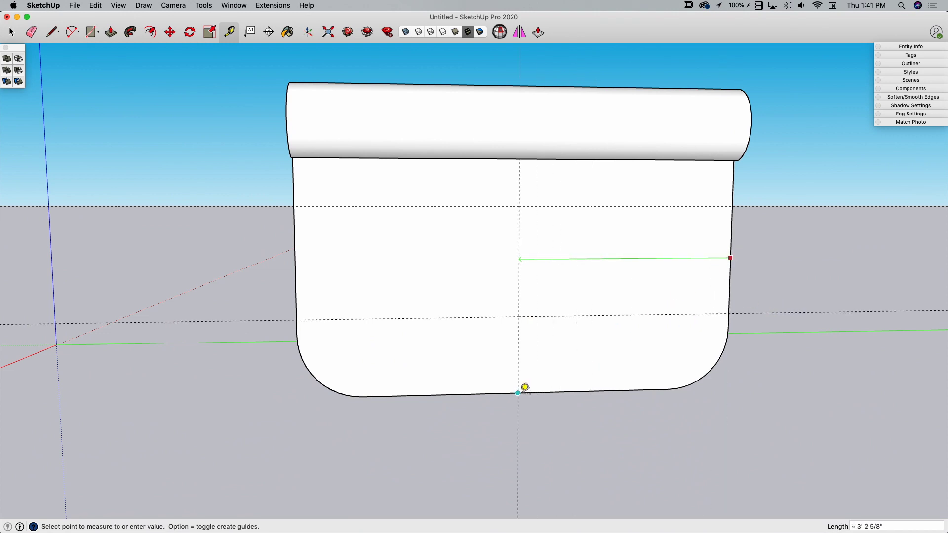
click(525, 389)
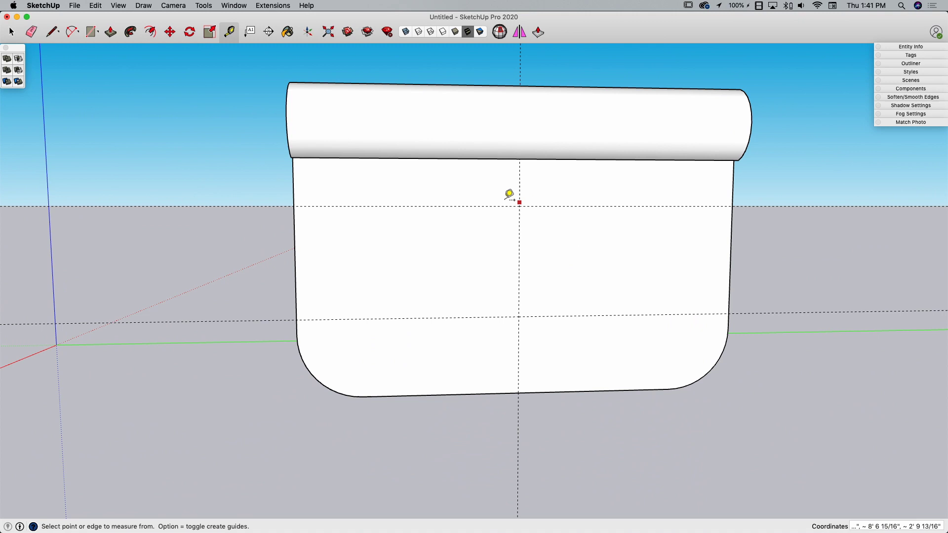
click(519, 253)
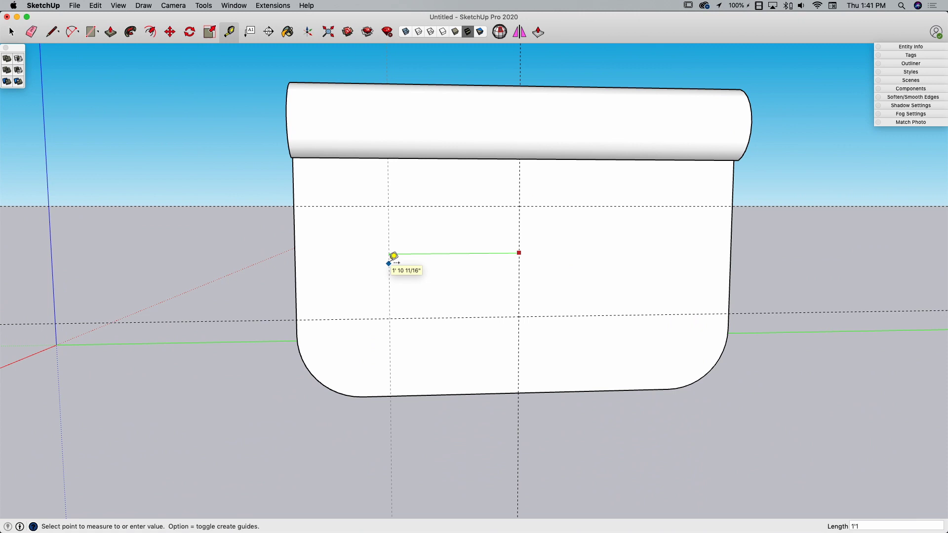
click(393, 255)
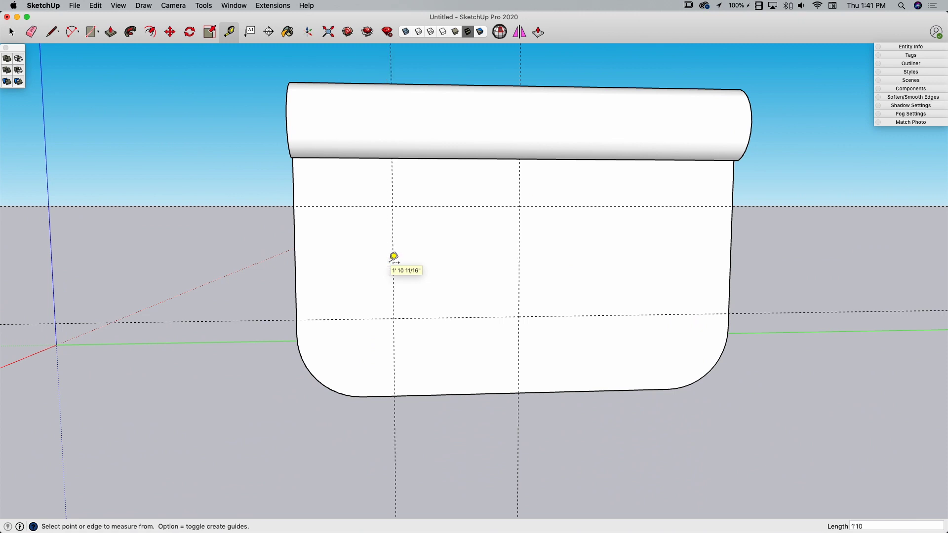
click(519, 273)
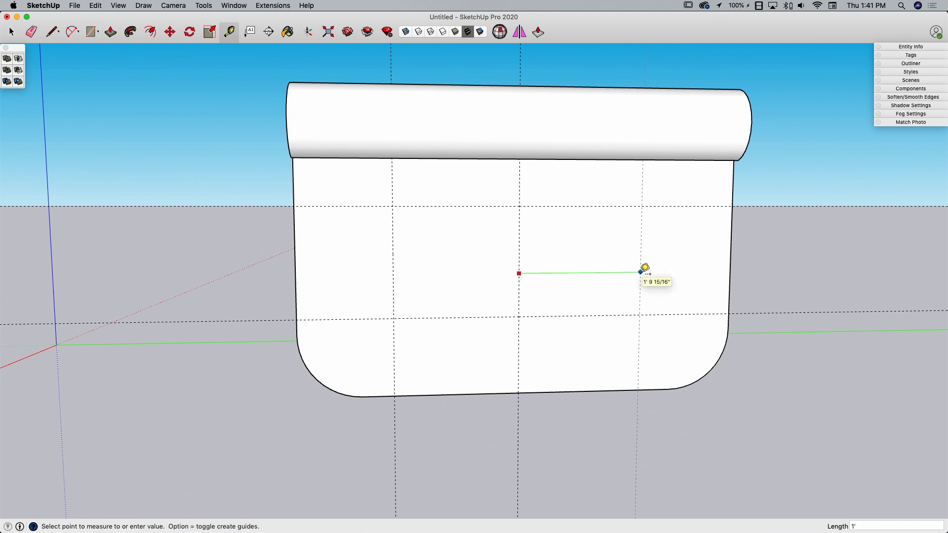
Step: Place the right guide at a 1'10 offset and draw a circle at the upper centre intersection
text(1'10)
key(Return)
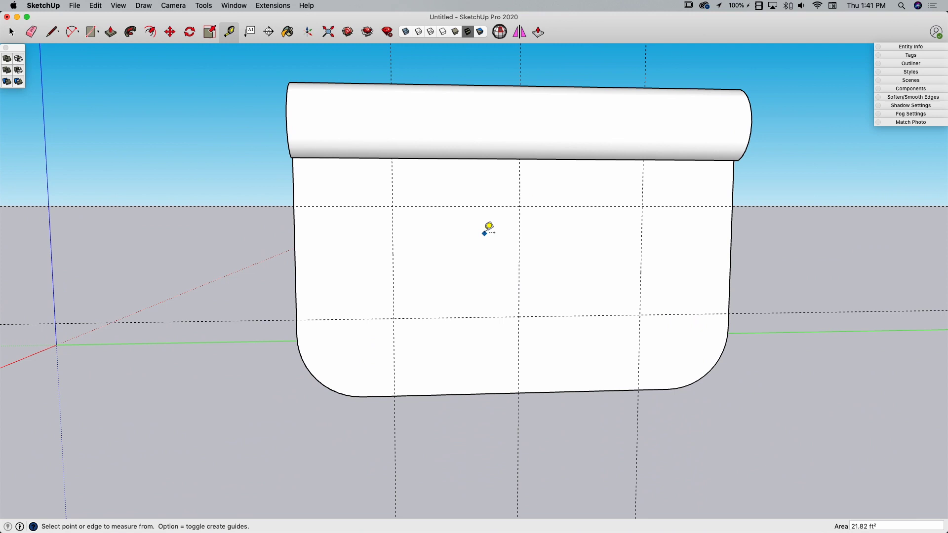
key(c)
click(519, 206)
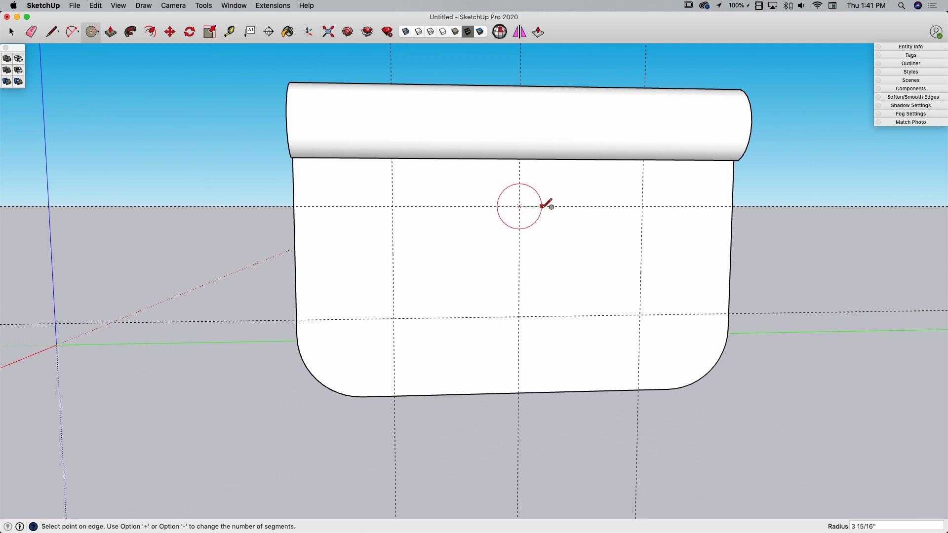
click(542, 206)
Step: Copy the circle to the lower-left and lower-right guide intersections
key(space)
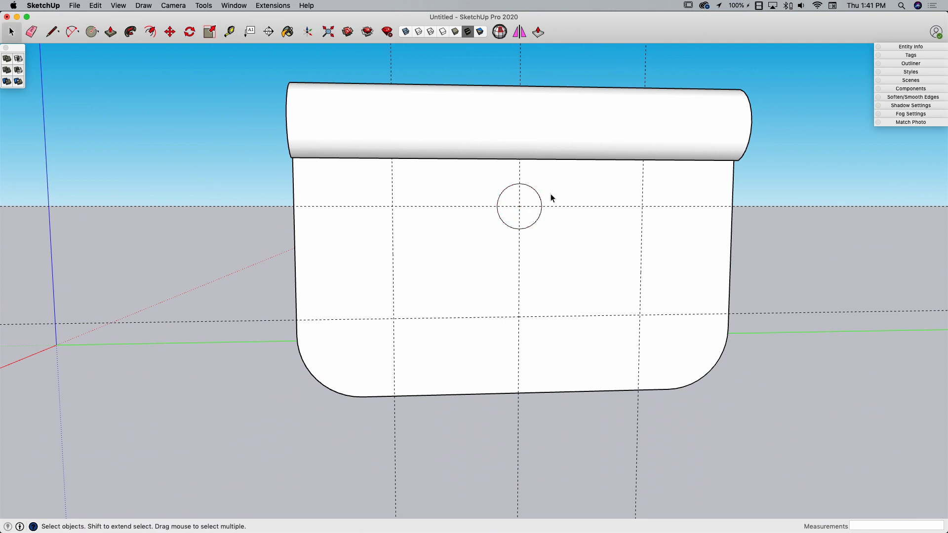
middle_drag(550, 194, 576, 213)
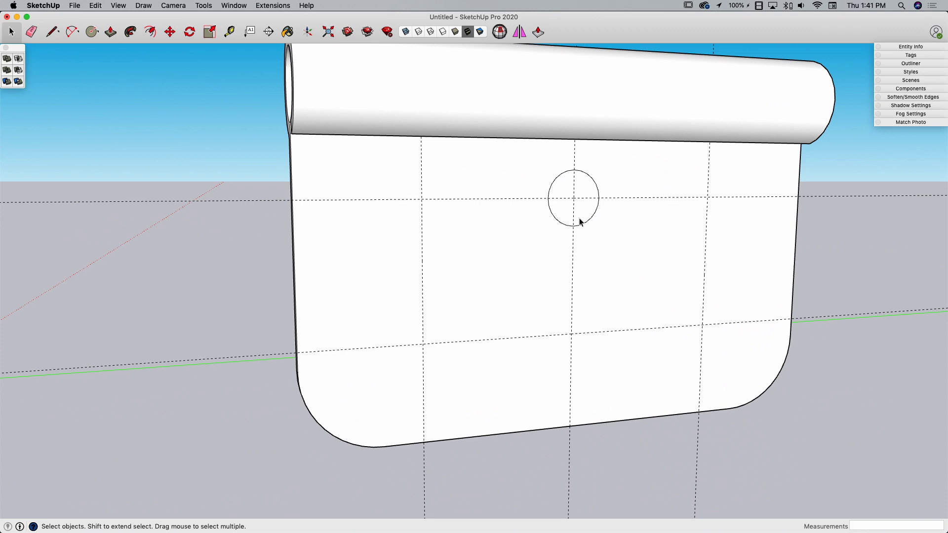
click(580, 221)
key(m)
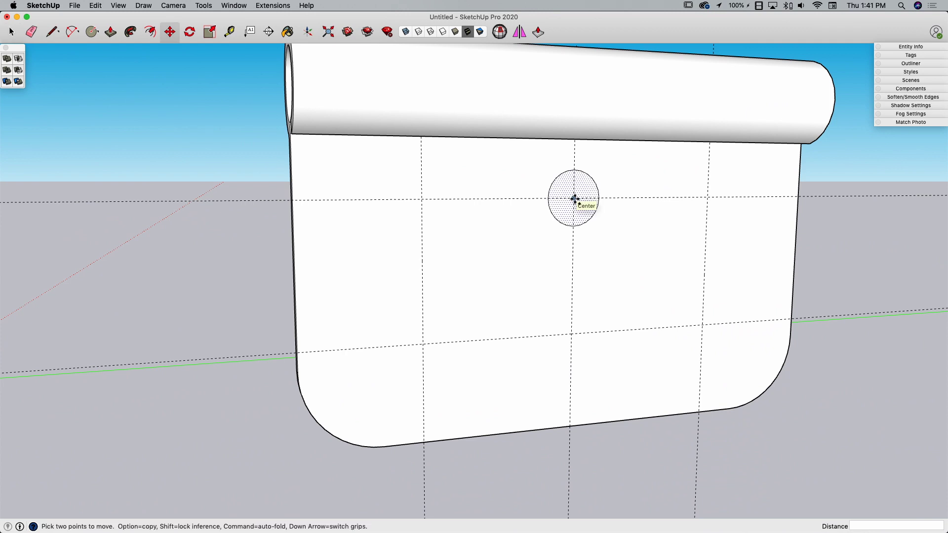
key(alt)
click(574, 198)
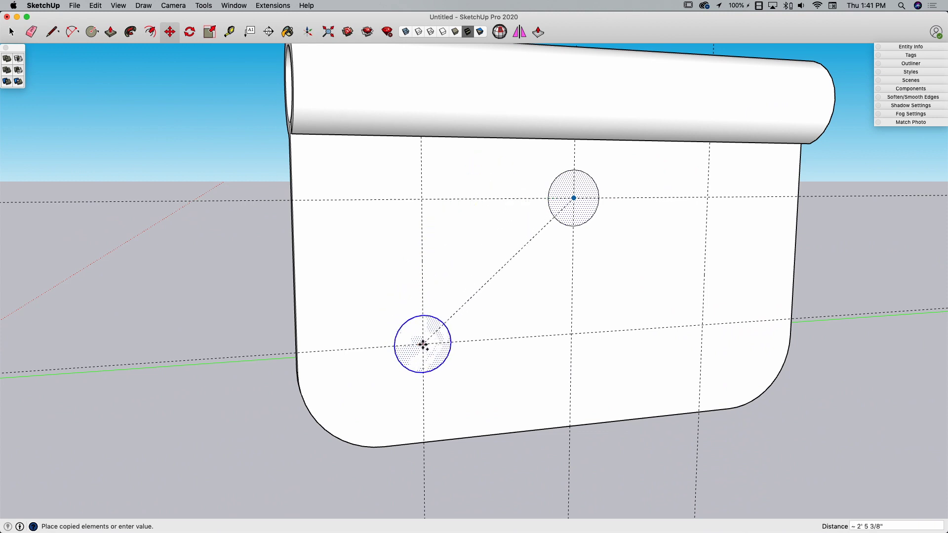
click(423, 345)
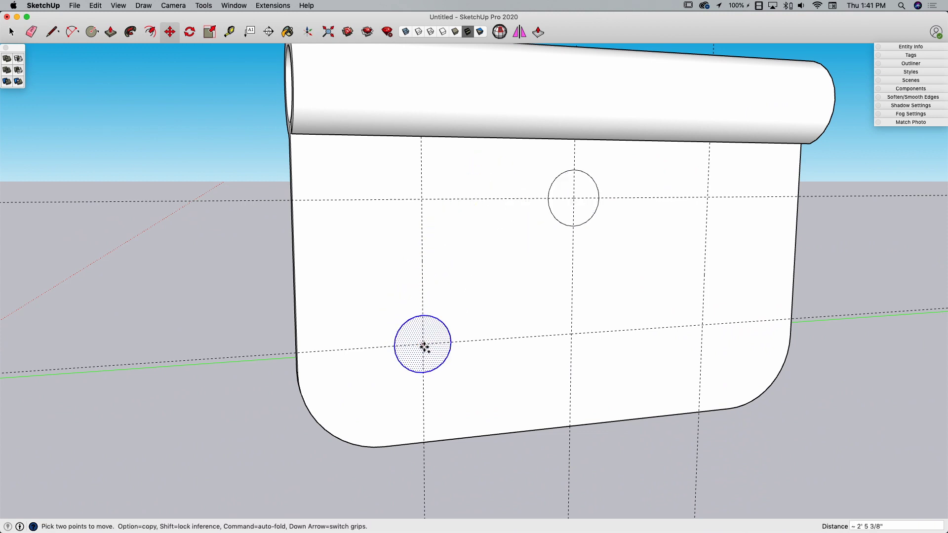
key(alt)
click(423, 345)
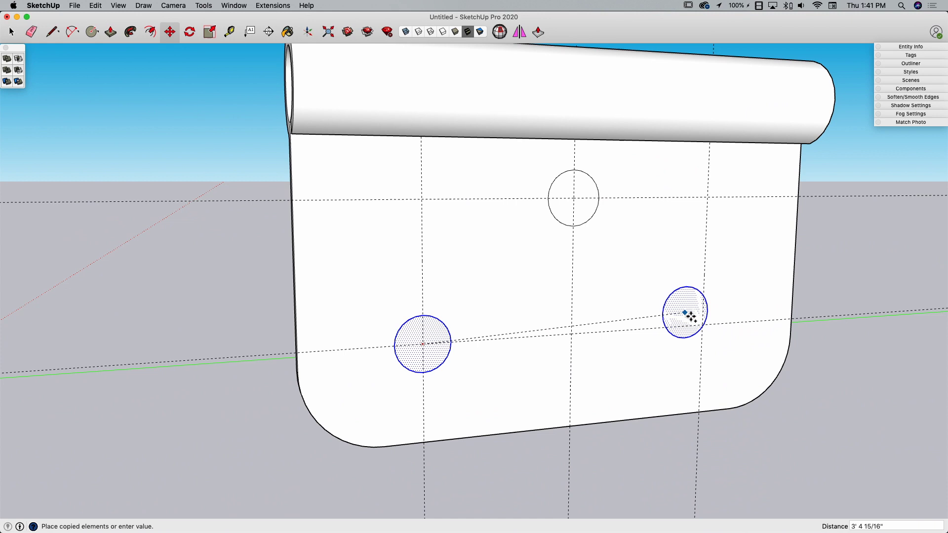
click(704, 325)
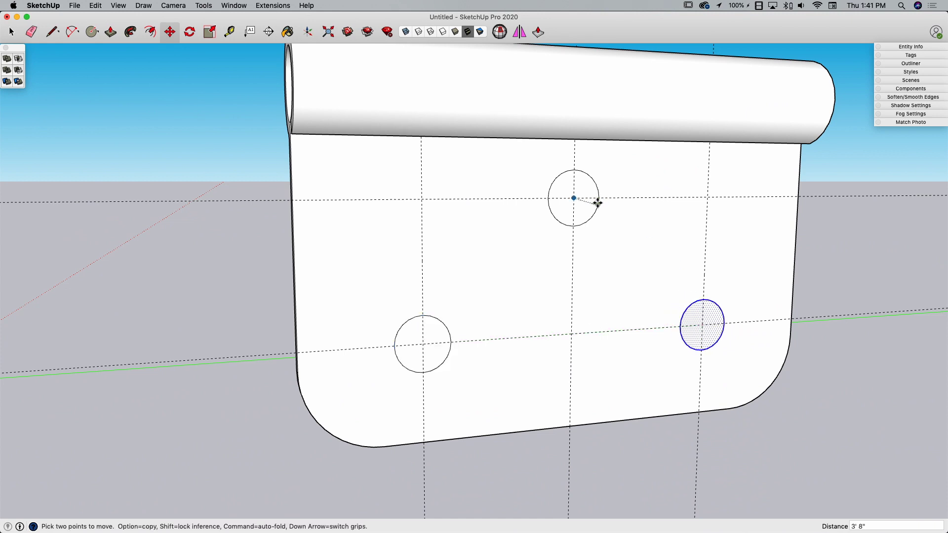
middle_drag(621, 233, 510, 248)
key(e)
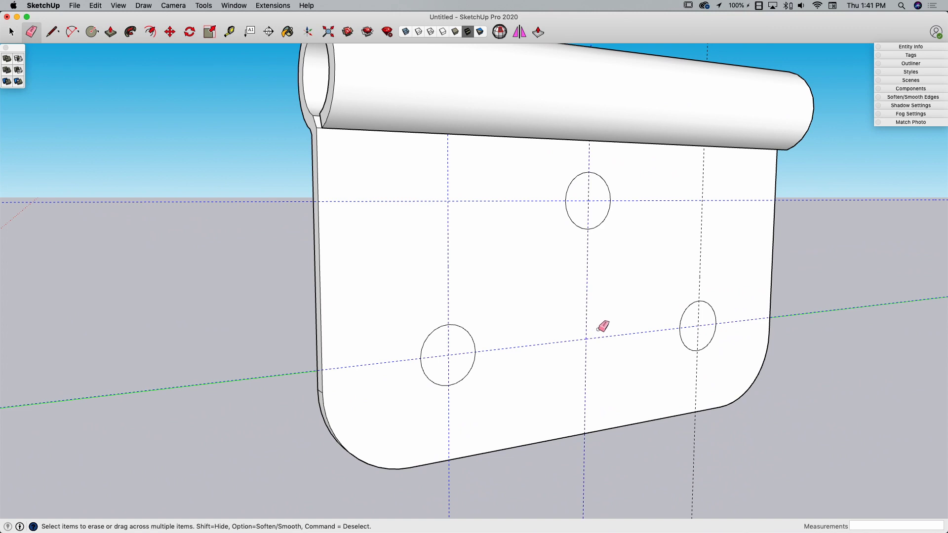
Step: Delete all guides and offset an inner ring inside each of the three hole circles
key(super+shift+g)
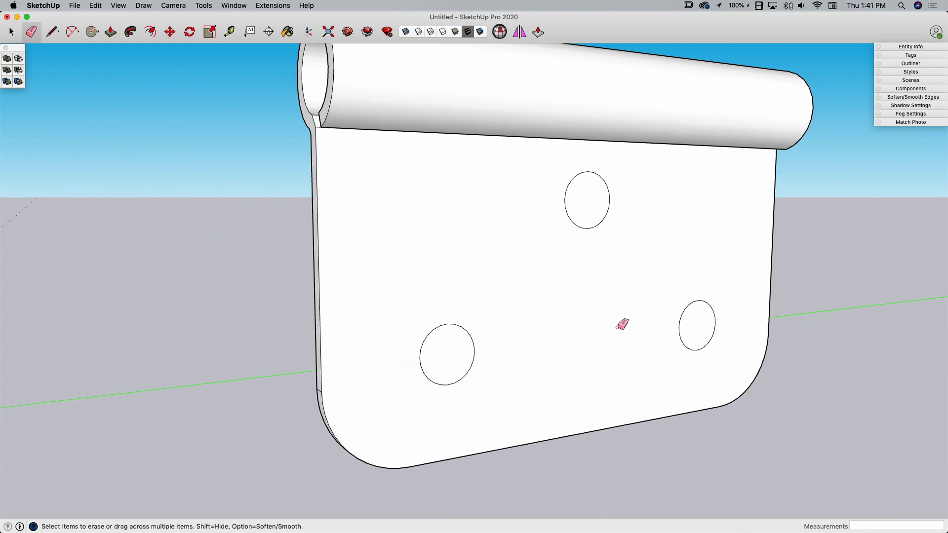
middle_drag(625, 324, 544, 323)
middle_drag(494, 303, 547, 258)
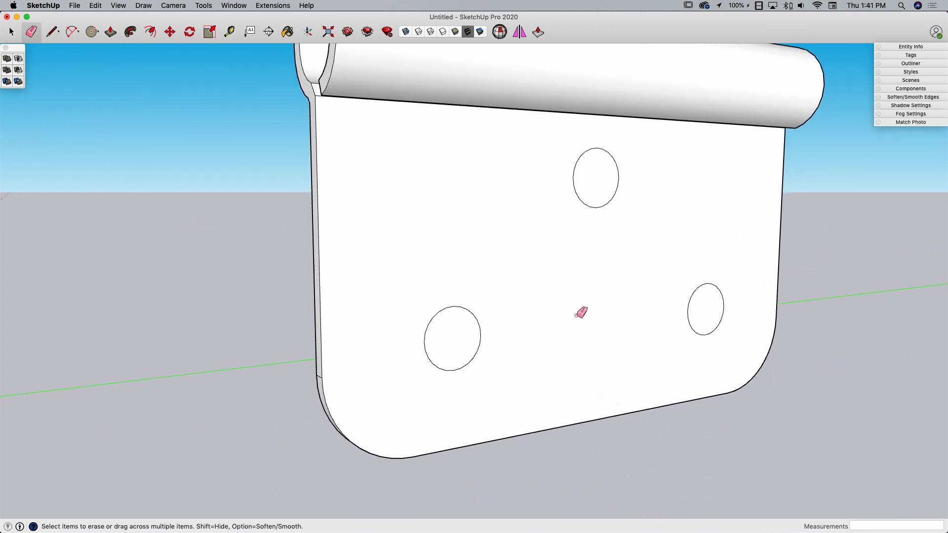
key(f)
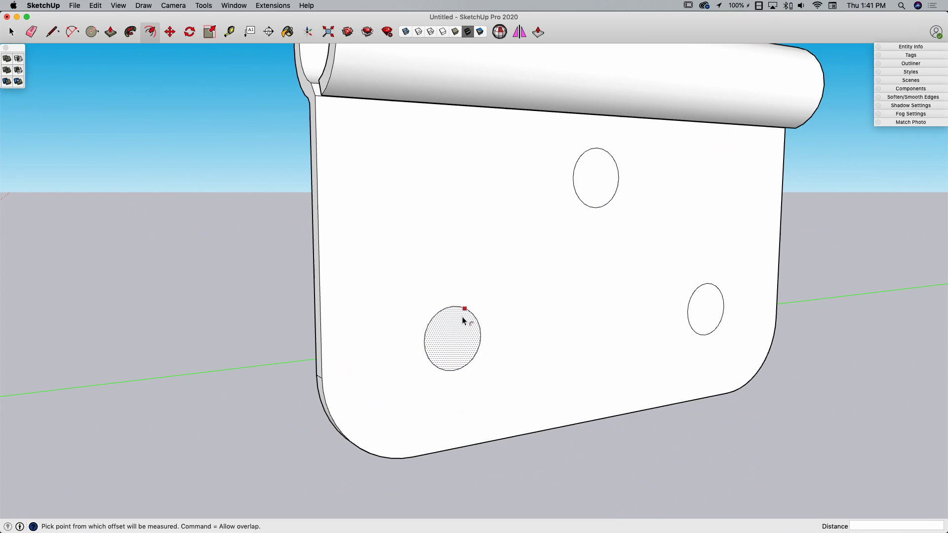
click(453, 314)
click(453, 319)
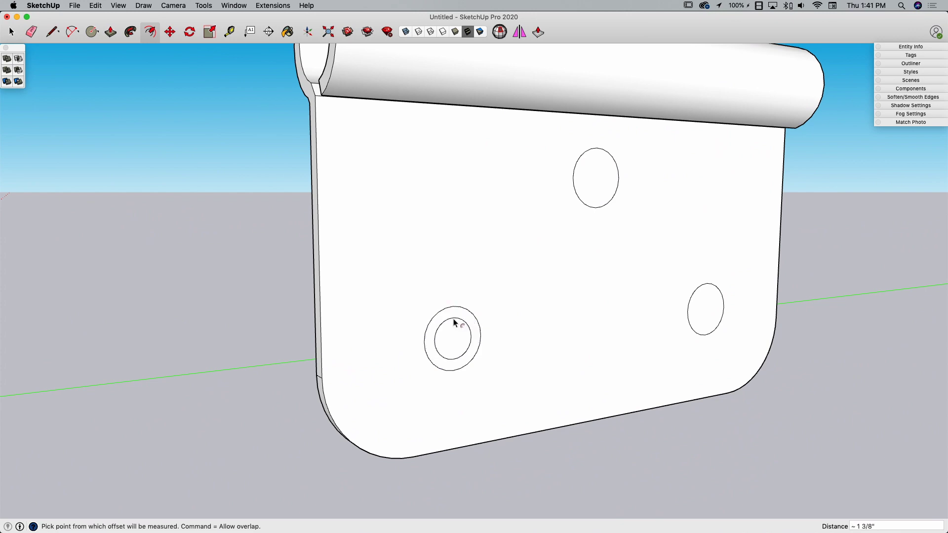
double_click(595, 168)
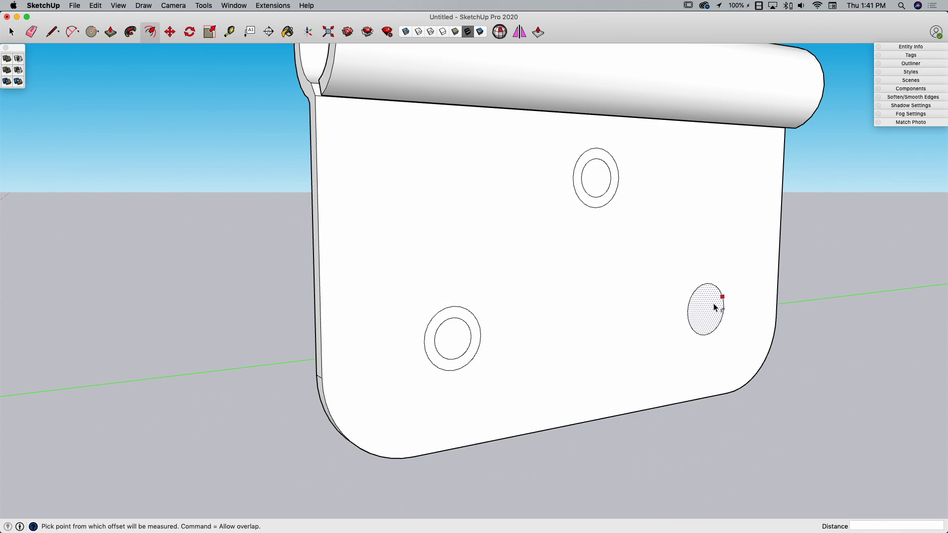
double_click(714, 306)
Step: Push each inner circle through the plate to cut the three holes
key(p)
middle_drag(493, 321, 480, 350)
click(486, 354)
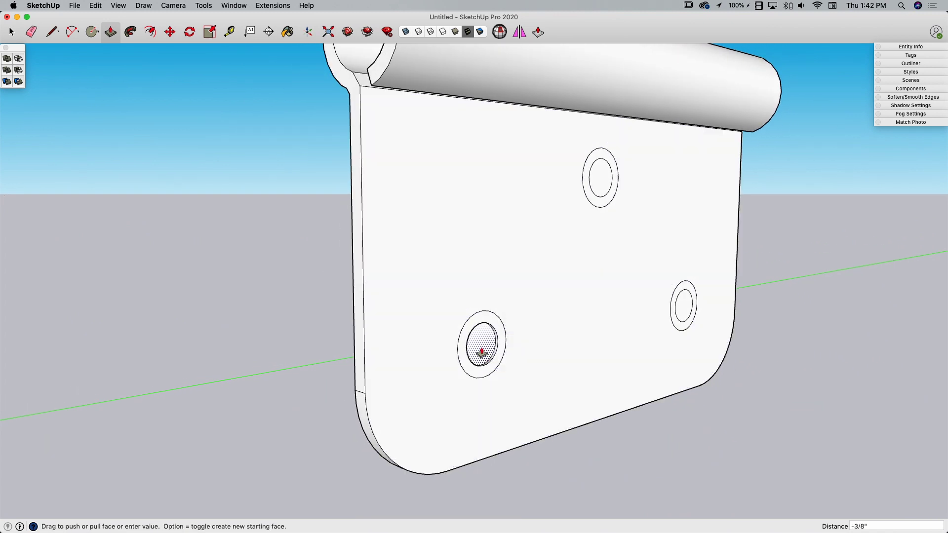
mouse_move(462, 349)
middle_down()
mouse_move(486, 343)
mouse_move(478, 338)
middle_up()
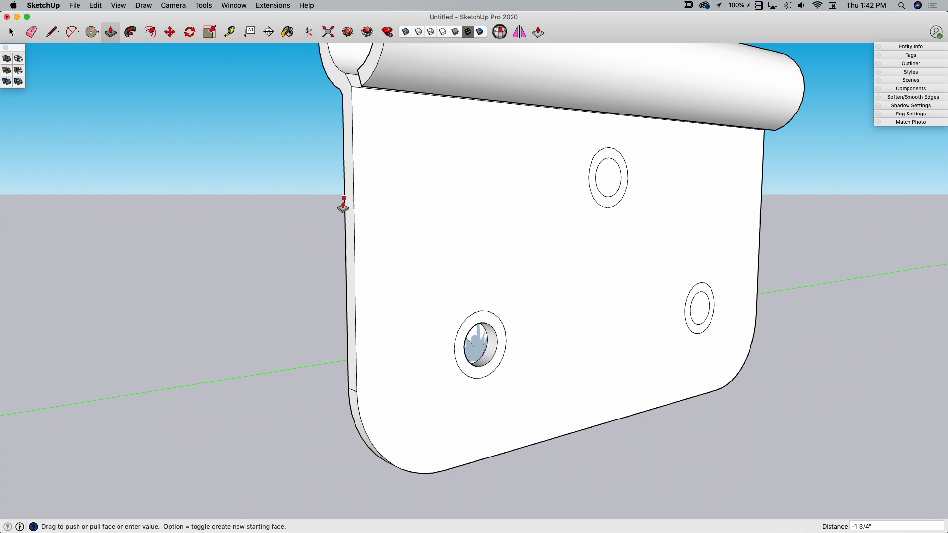
click(346, 225)
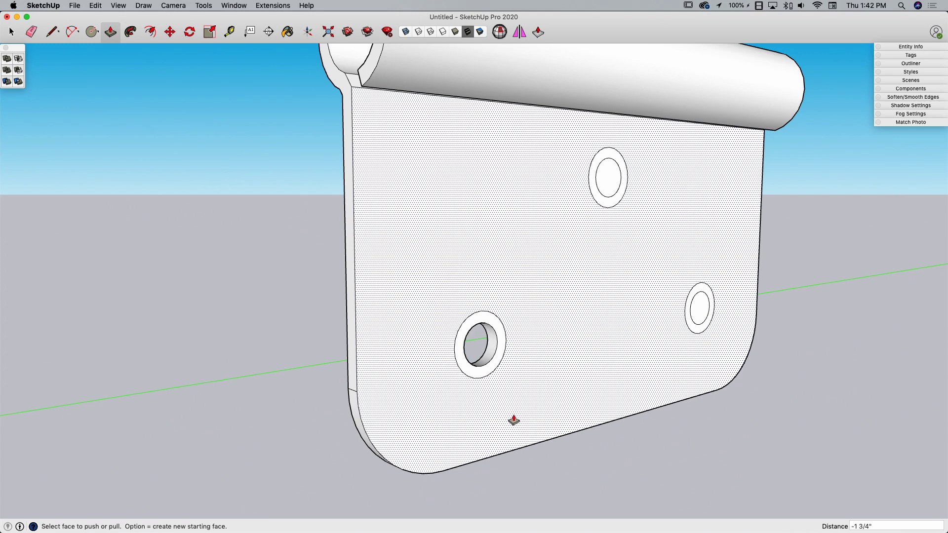
middle_drag(514, 421, 666, 182)
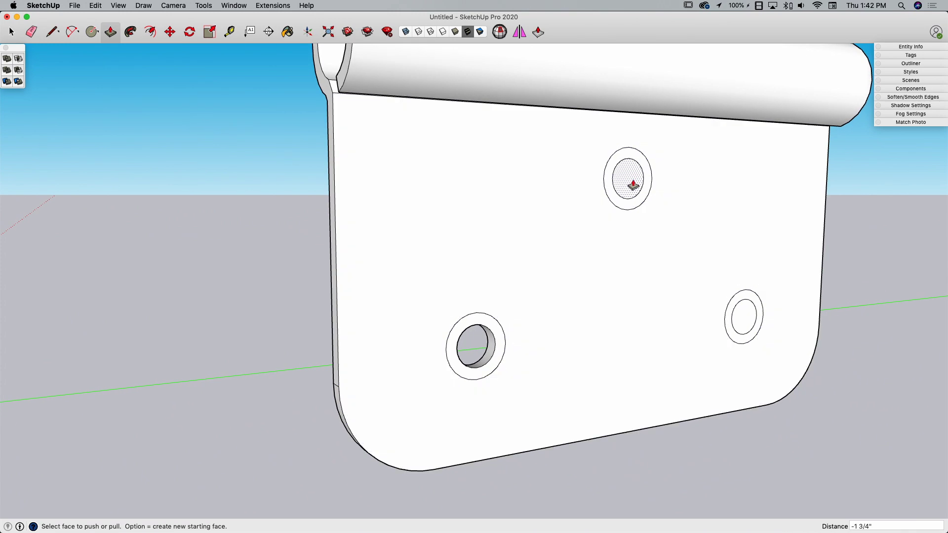
double_click(633, 185)
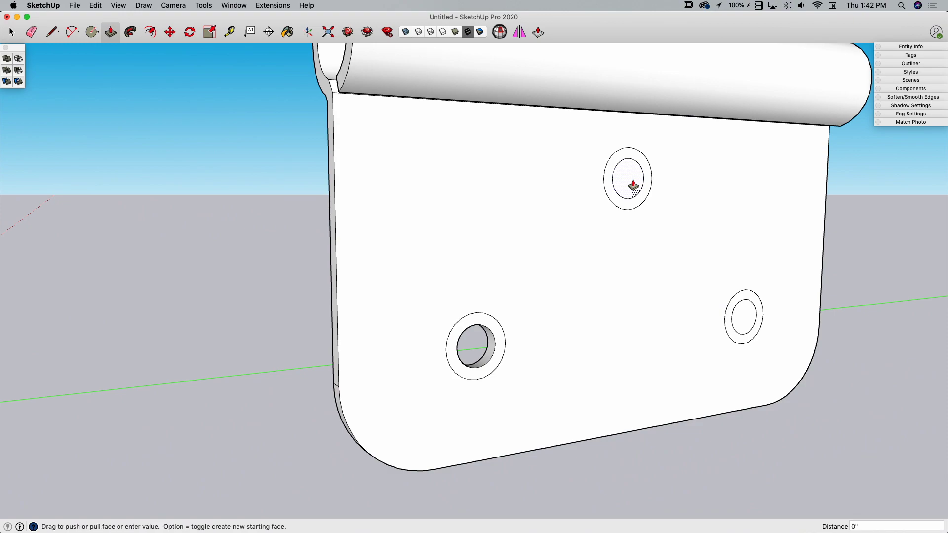
double_click(745, 325)
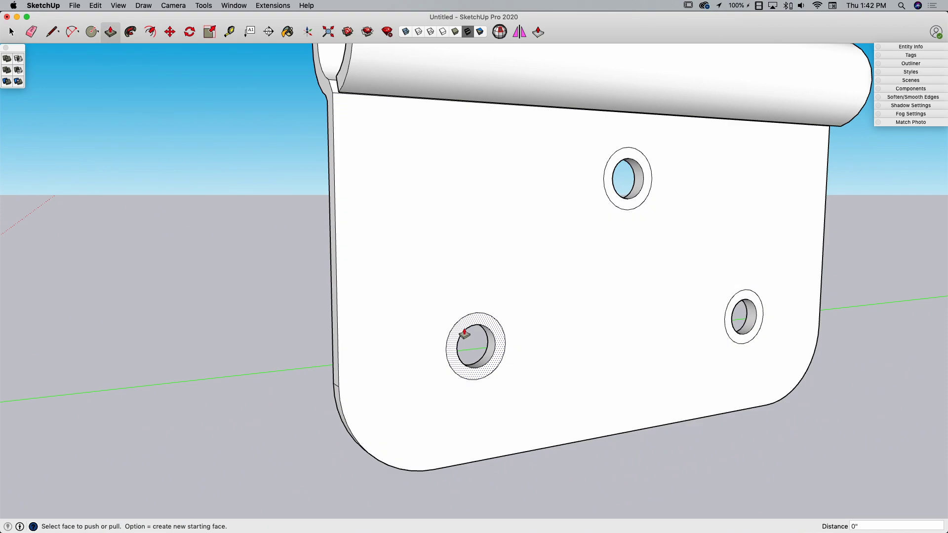
middle_drag(461, 334, 534, 346)
Step: Select the upper and lower-right hole edges, start moving the plate, then cancel the move
key(space)
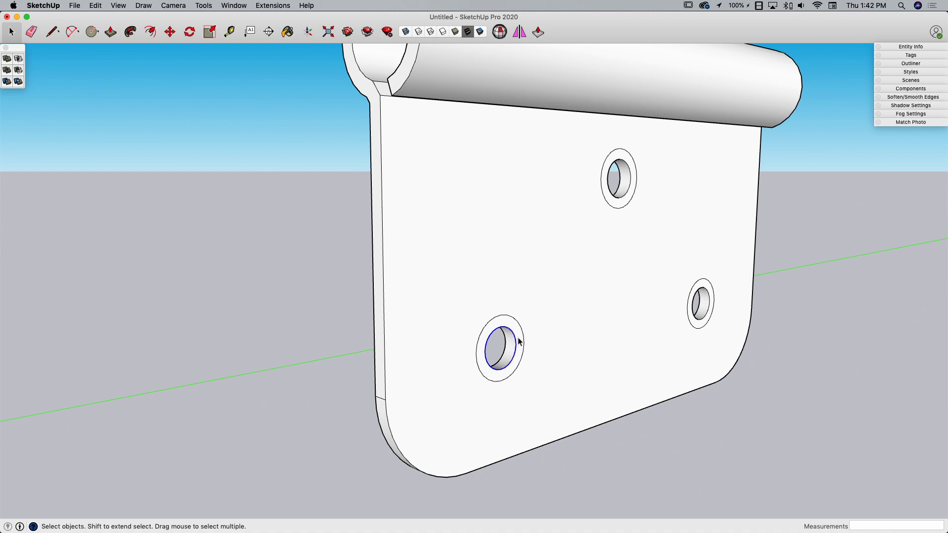
shift+click(631, 180)
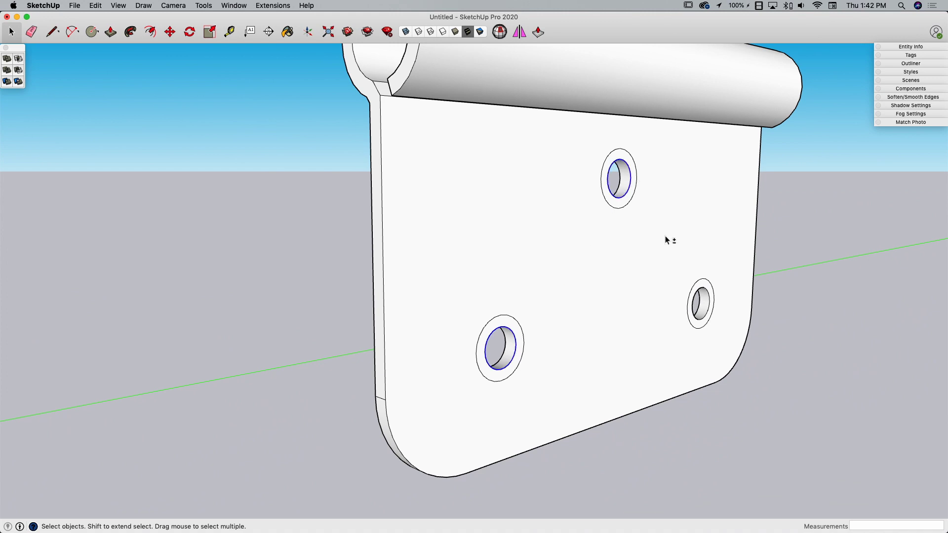
shift+click(707, 303)
middle_drag(490, 341, 339, 395)
key(m)
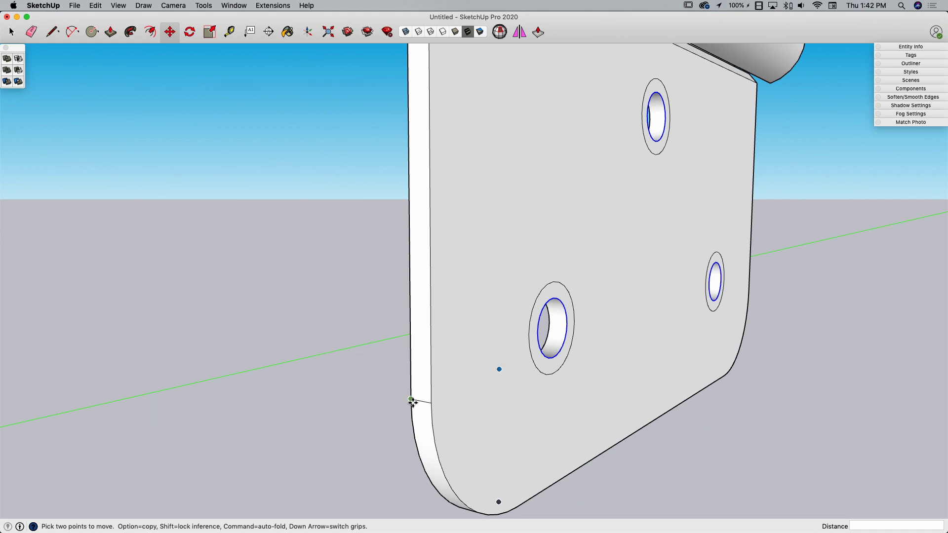
click(430, 403)
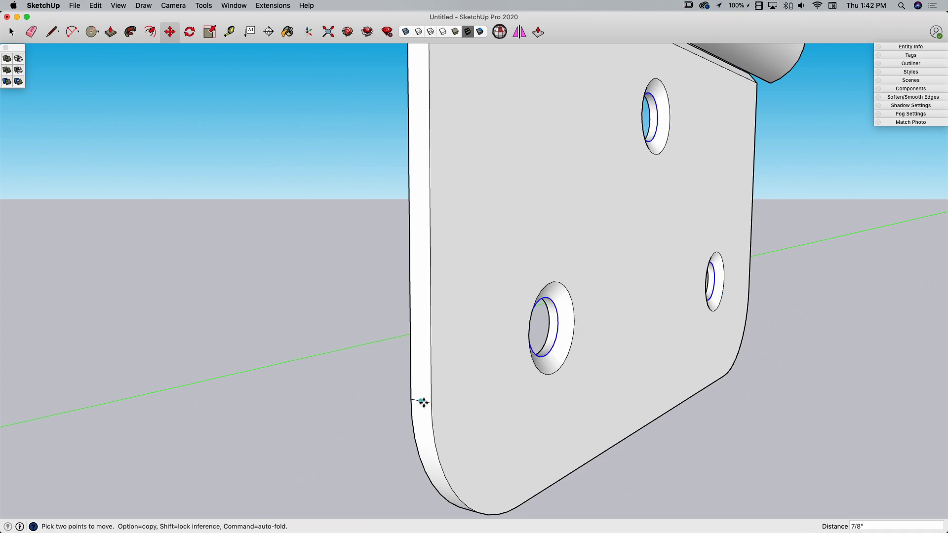
scroll(426, 403, up, 3)
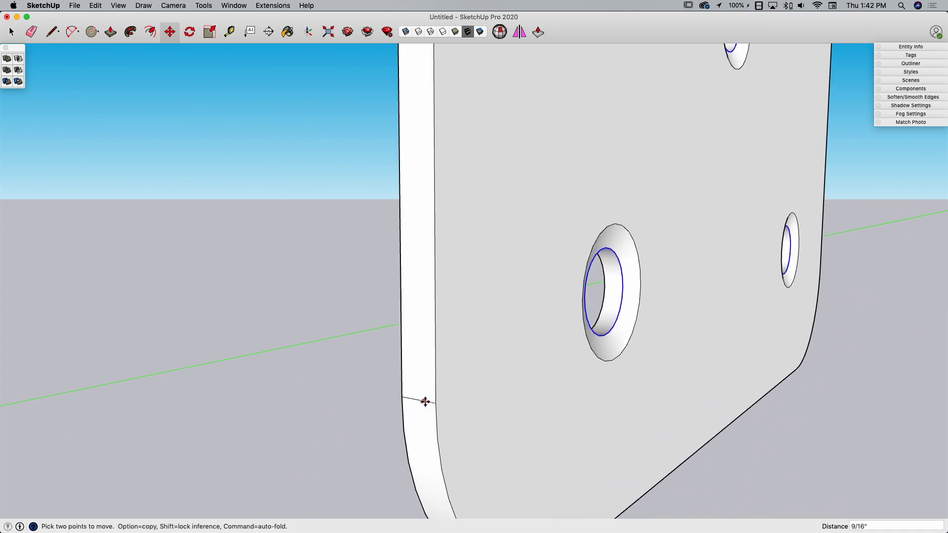
scroll(425, 402, down, 3)
middle_drag(425, 403, 421, 433)
key(space)
scroll(420, 433, down, 5)
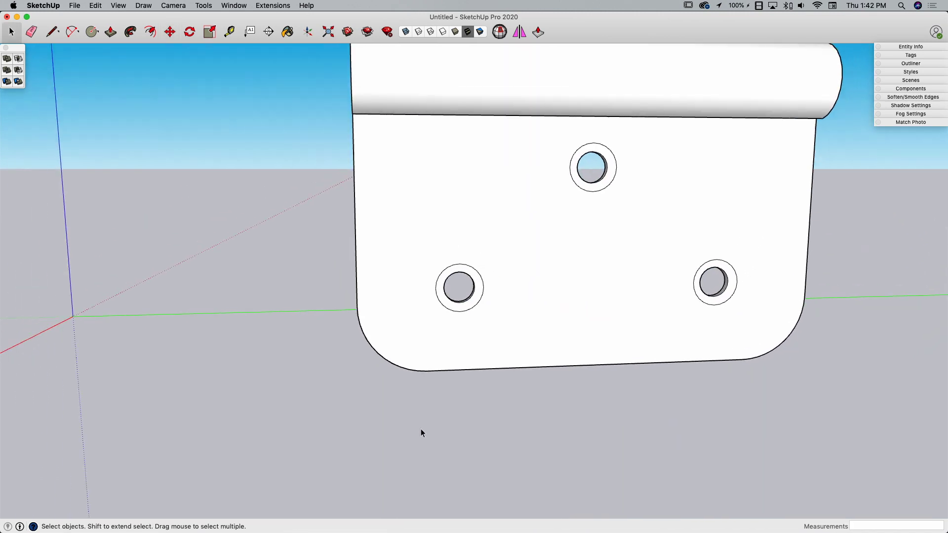
Step: Group all the leaf geometry and check its 5.63 ft³ volume in Entity Info
click(590, 305)
triple_click(589, 302)
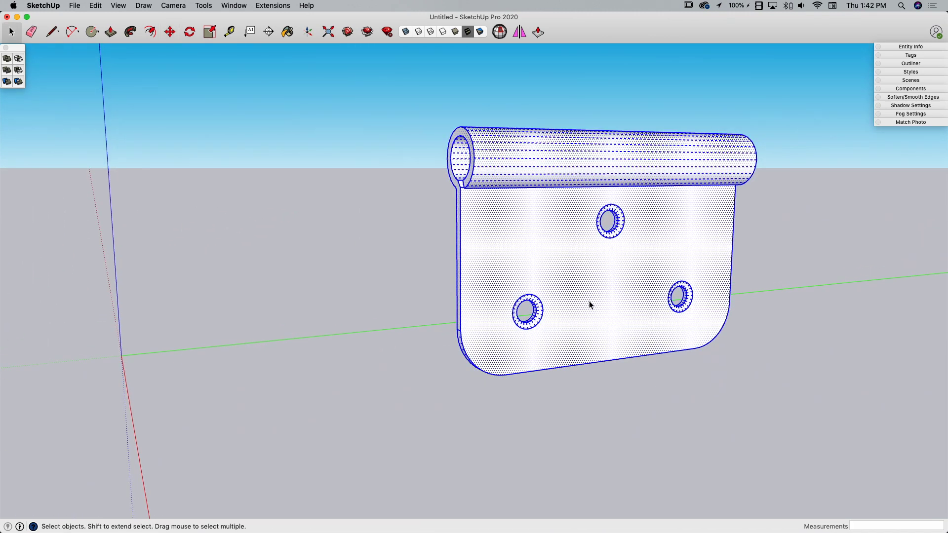
right_click(589, 302)
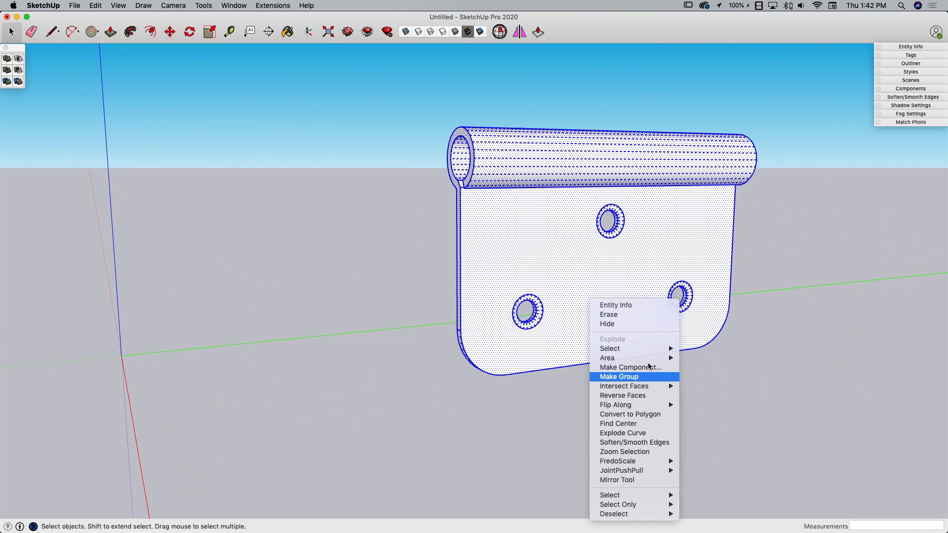
click(642, 377)
click(903, 47)
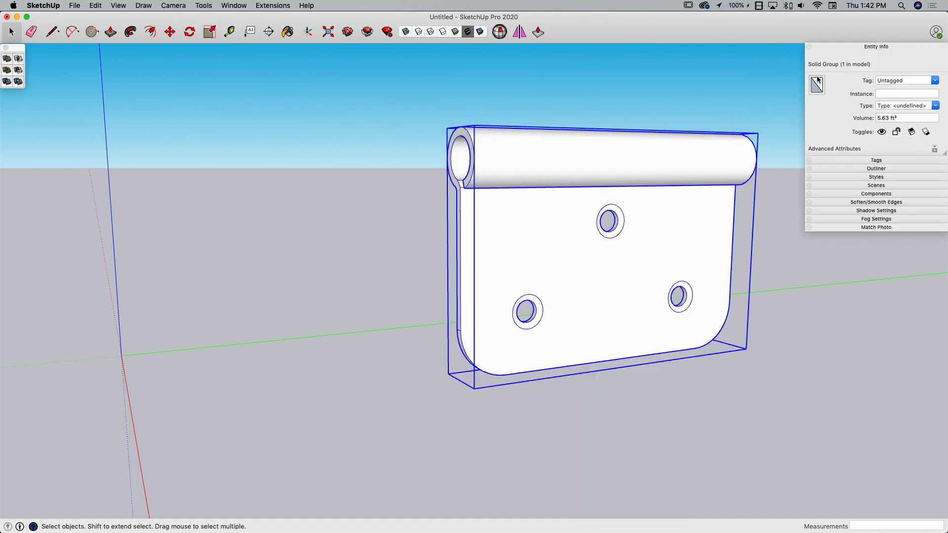
scroll(533, 152, up, 2)
mouse_move(532, 147)
middle_down()
mouse_move(709, 132)
mouse_move(683, 164)
mouse_move(561, 205)
mouse_move(493, 209)
mouse_move(657, 207)
mouse_move(400, 194)
mouse_move(244, 86)
mouse_move(396, 203)
mouse_move(383, 223)
mouse_move(391, 210)
middle_up()
click(656, 209)
Step: Draw a rectangle around the knuckle's end profile with the Line tool
key(l)
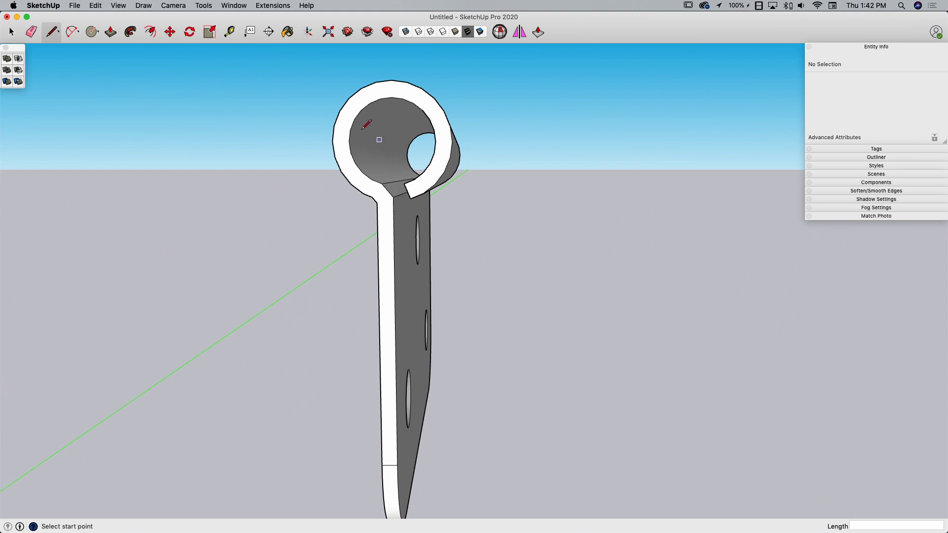
middle_drag(365, 128, 398, 207)
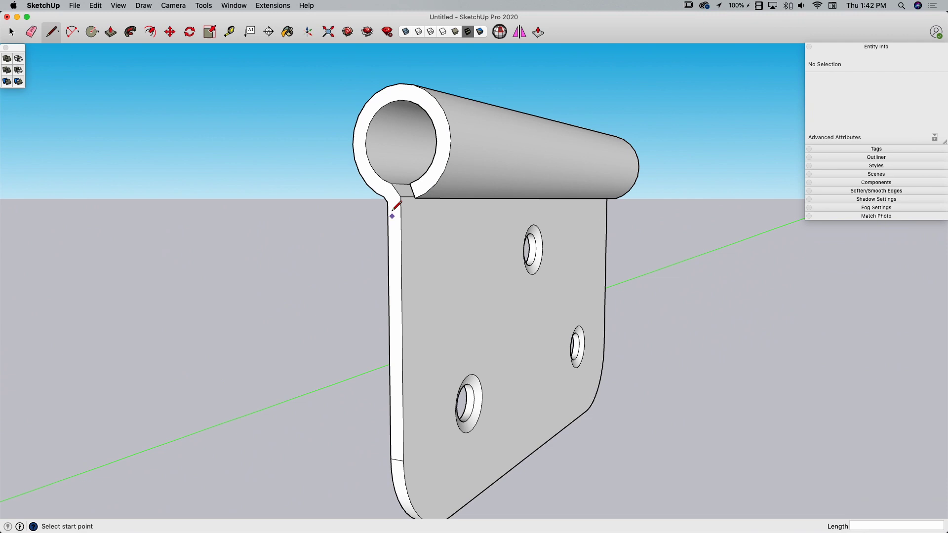
scroll(392, 192, up, 5)
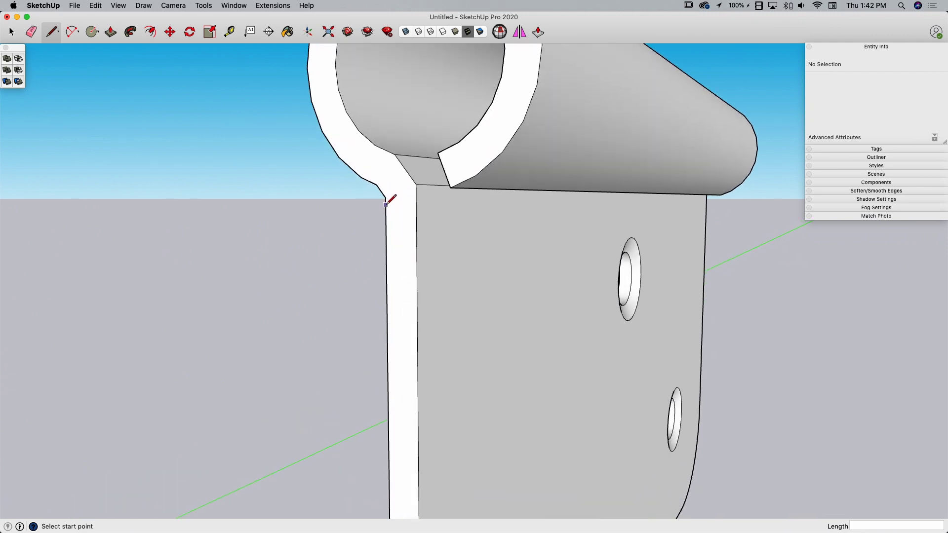
click(387, 207)
scroll(391, 202, down, 5)
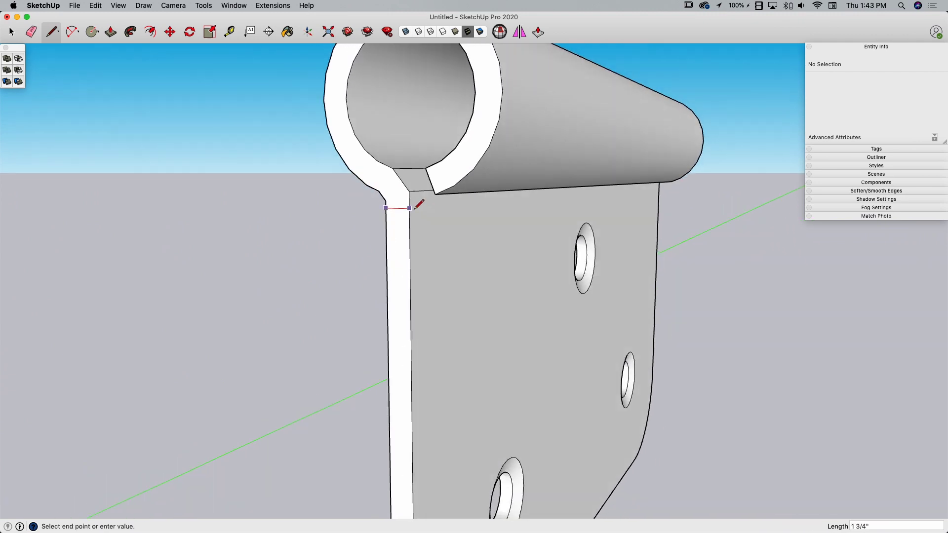
middle_drag(416, 204, 442, 203)
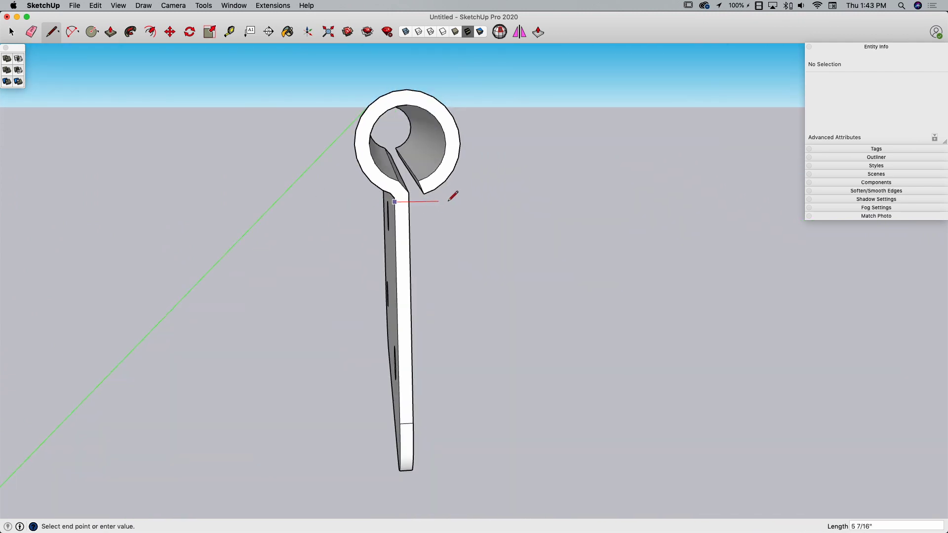
click(505, 201)
middle_drag(505, 201, 502, 70)
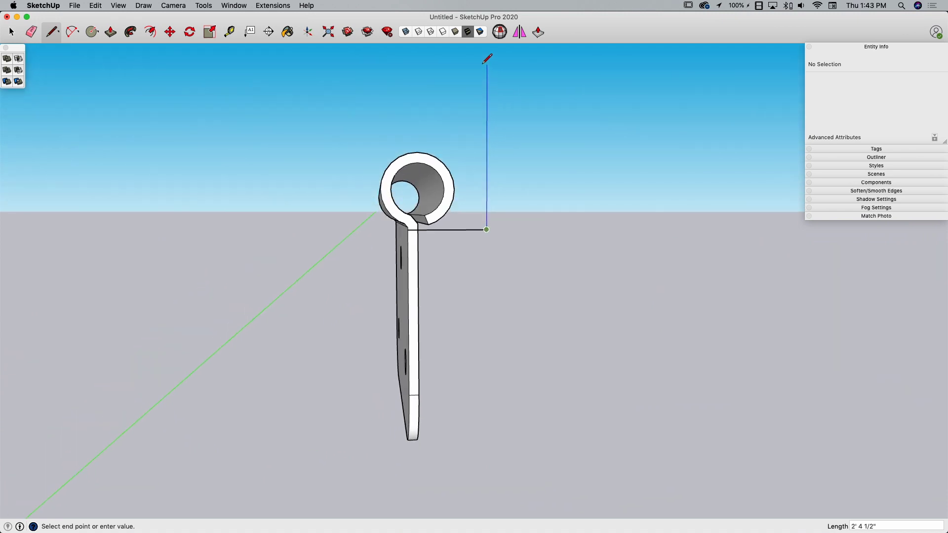
click(487, 65)
click(344, 61)
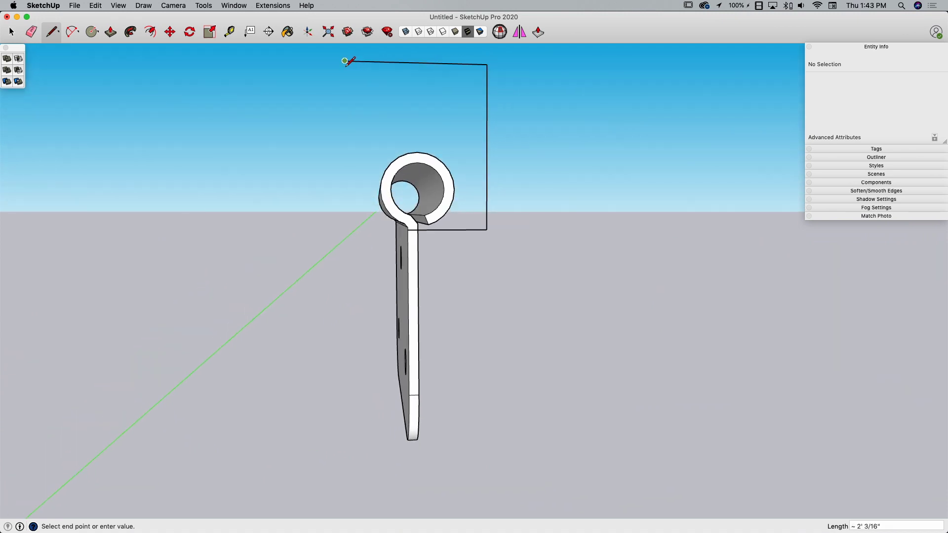
click(347, 230)
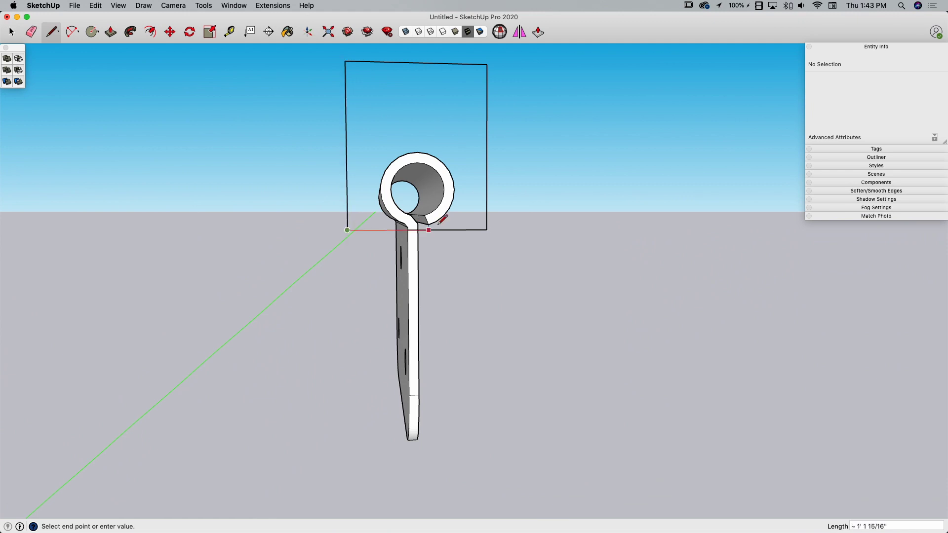
click(486, 230)
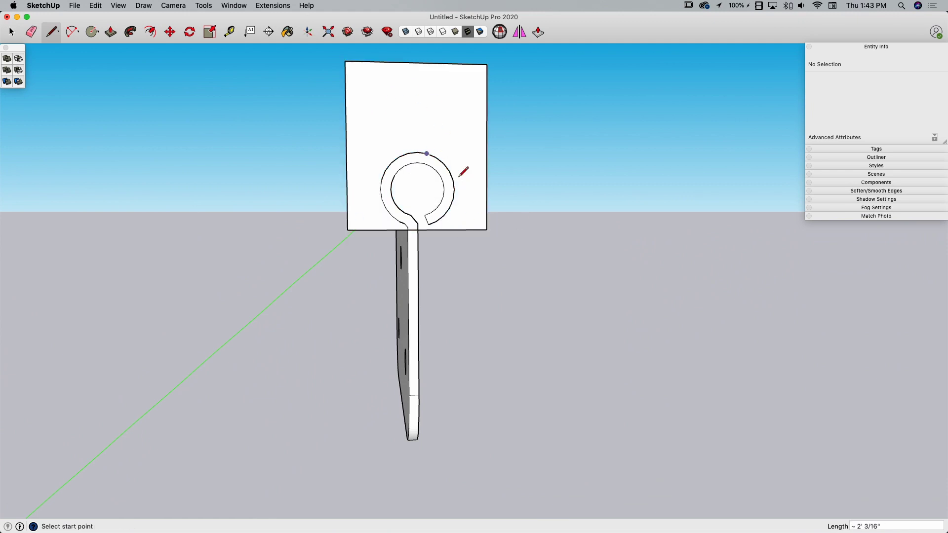
Step: Push/Pull the rectangle along the barrel into a block ending at the plate edge
middle_drag(394, 169, 393, 193)
key(p)
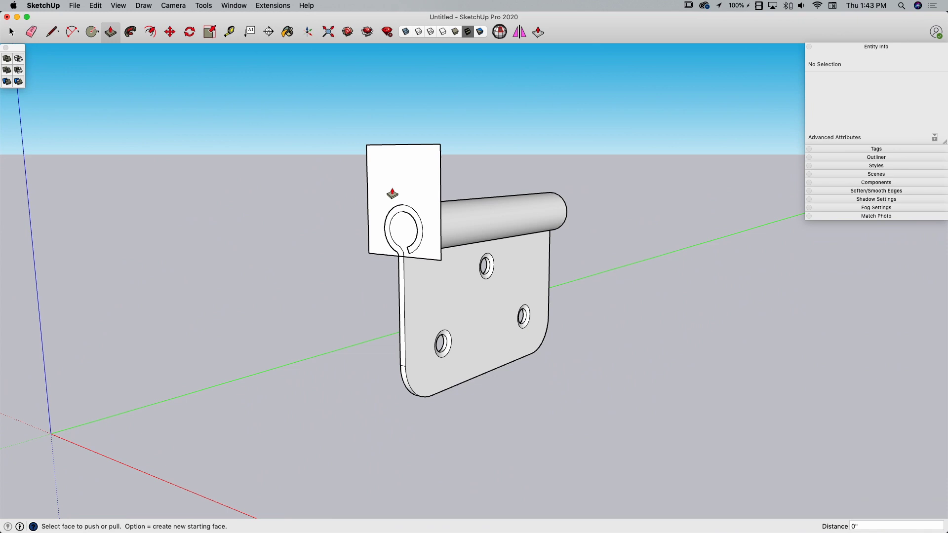
click(408, 192)
click(407, 192)
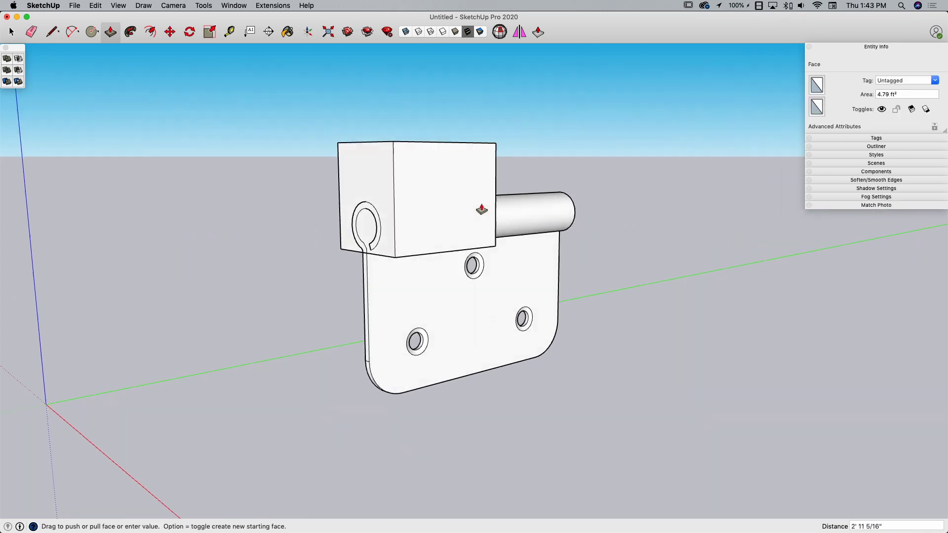
middle_drag(527, 273, 464, 296)
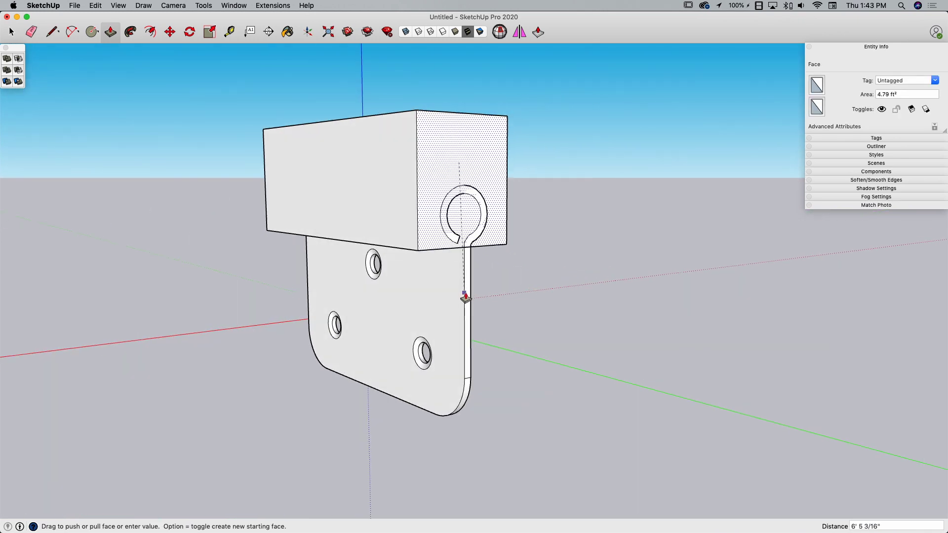
click(464, 296)
key(space)
Step: Turn the whole knuckle block into its own group
middle_drag(533, 219, 386, 186)
triple_click(462, 192)
right_click(386, 184)
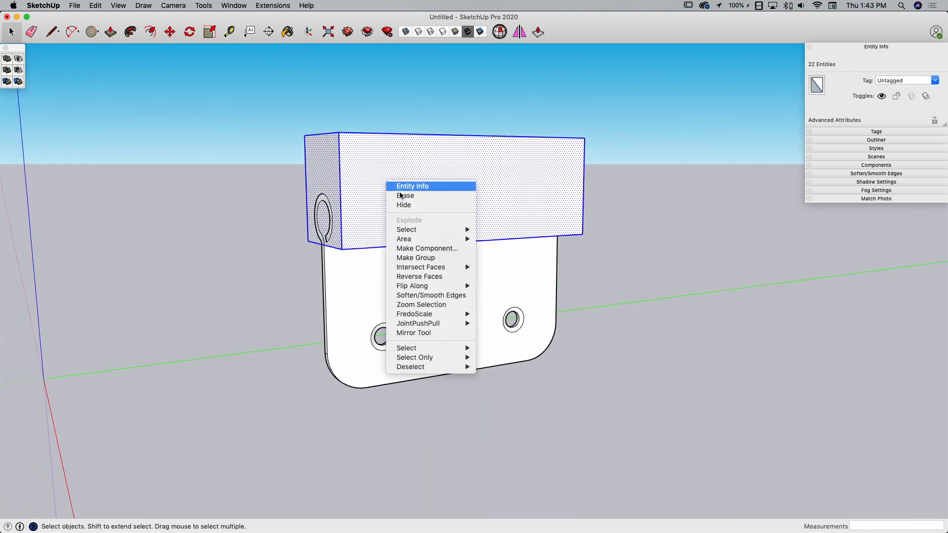
click(436, 258)
Step: Edit the block group with the rest of the model hidden and erase its underside inner edge
middle_drag(434, 216, 417, 223)
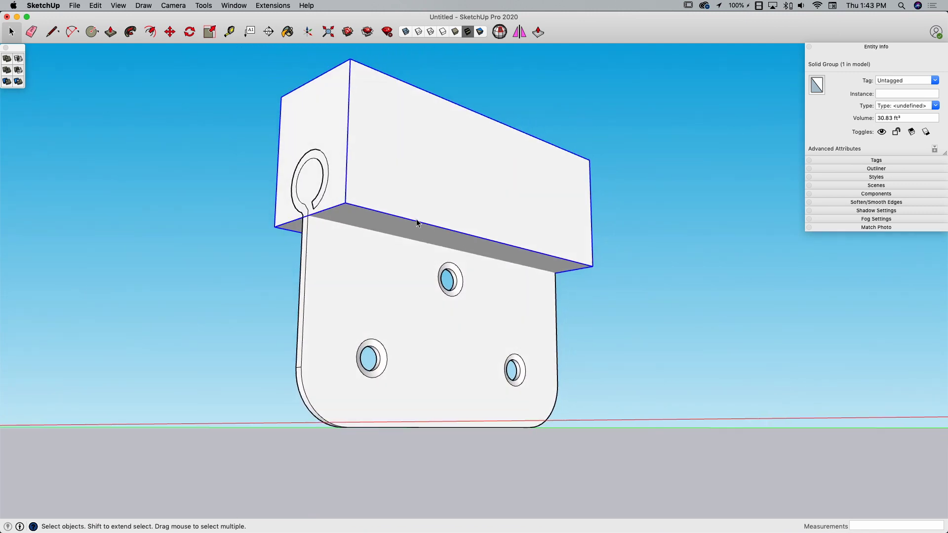
double_click(386, 192)
middle_drag(405, 157, 330, 287)
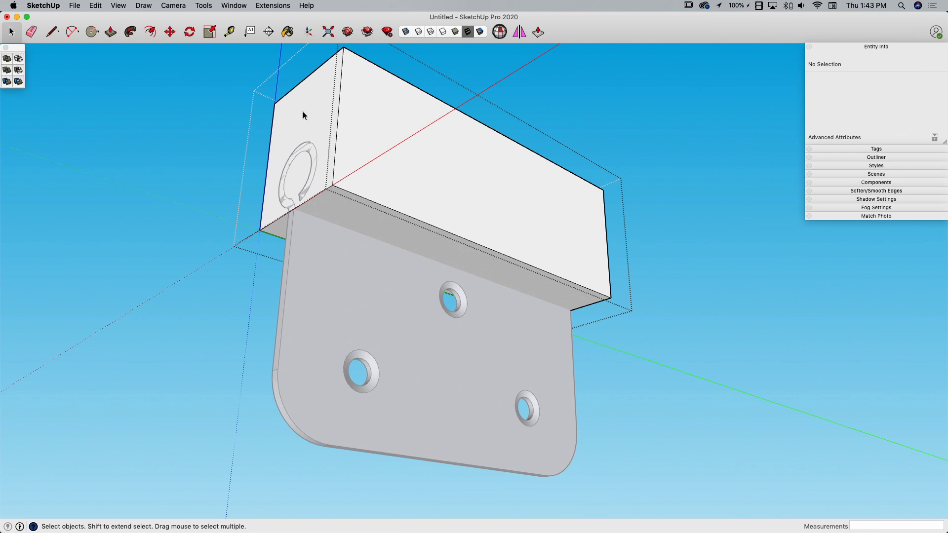
click(118, 6)
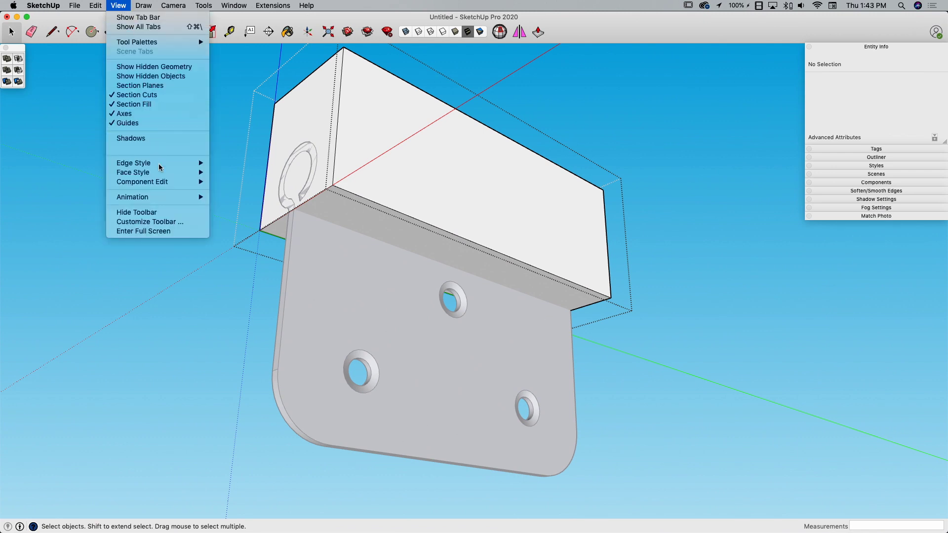
mouse_move(163, 186)
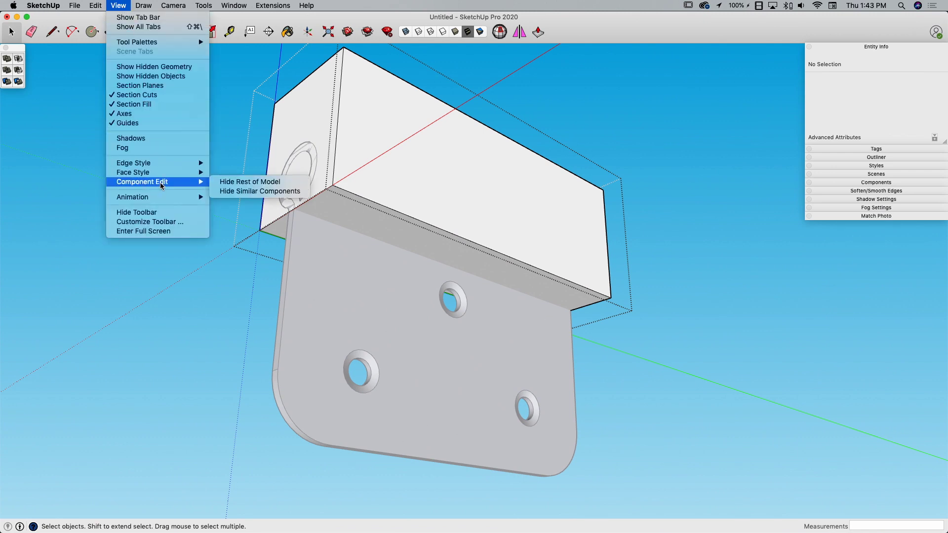
click(270, 182)
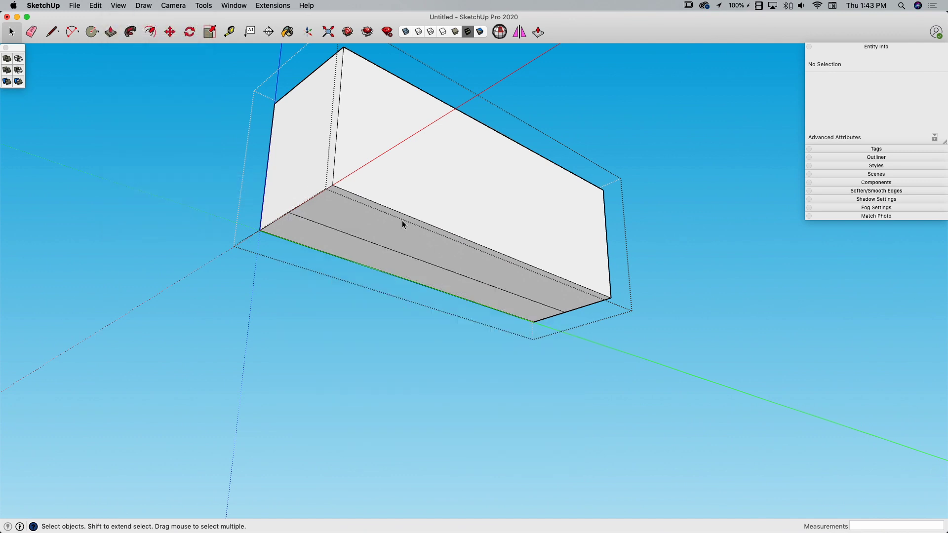
key(e)
middle_drag(351, 235, 354, 236)
drag(354, 236, 359, 209)
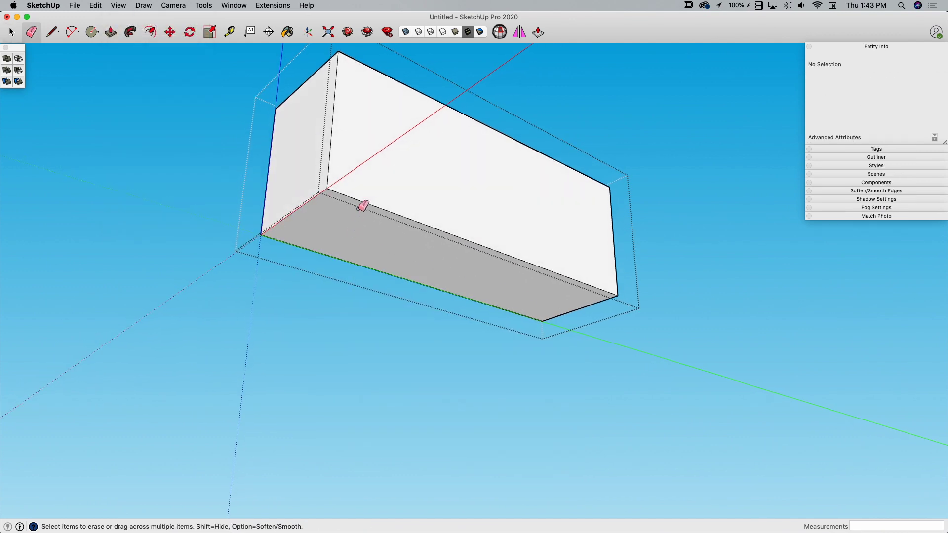
Step: Divide the block's long bottom edge into 5 equal segments
key(space)
click(368, 204)
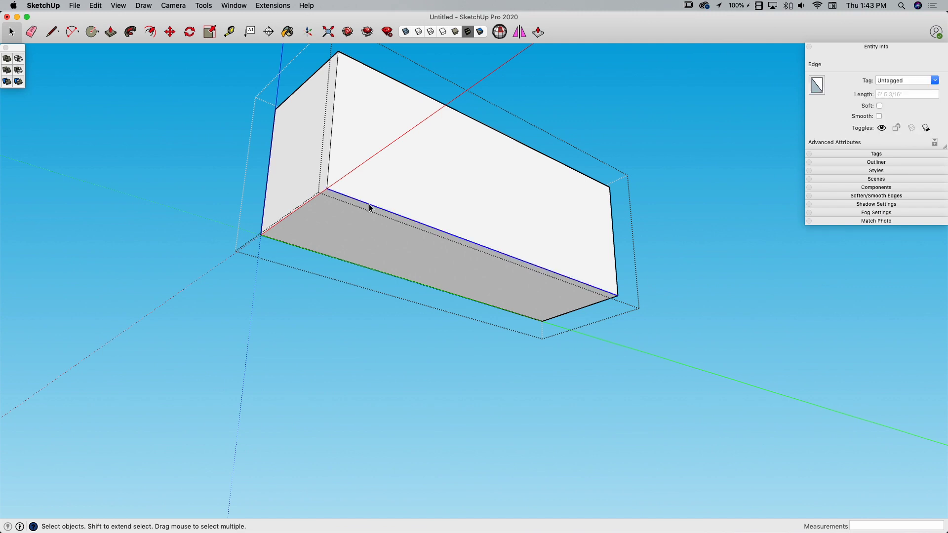
right_click(369, 205)
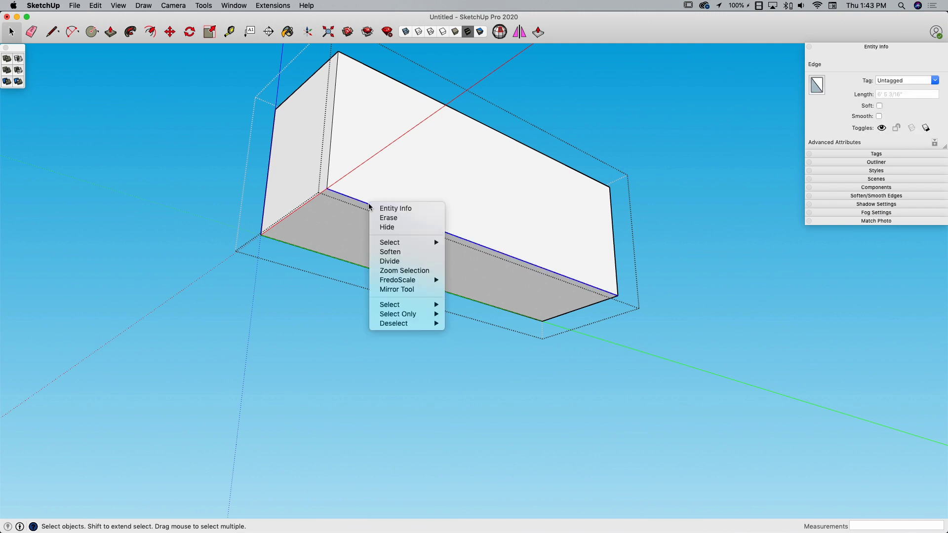
click(389, 262)
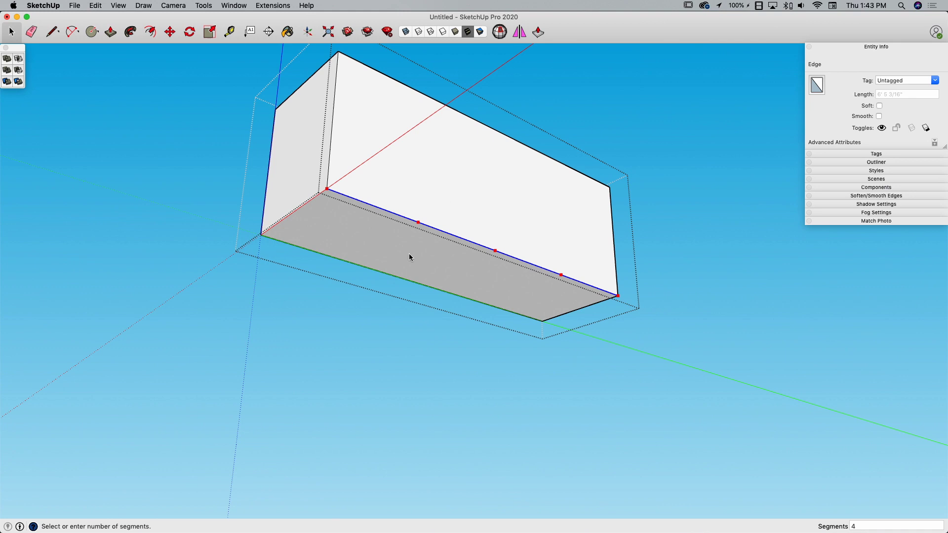
click(396, 254)
Step: Draw four lines across the underside at the division points, making five strips
key(l)
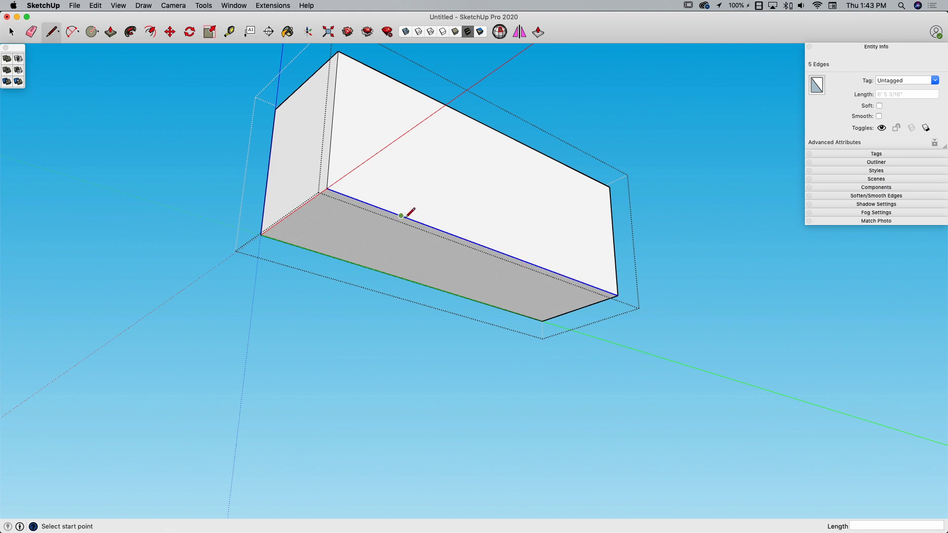
click(401, 216)
click(330, 256)
click(466, 240)
click(393, 275)
click(522, 260)
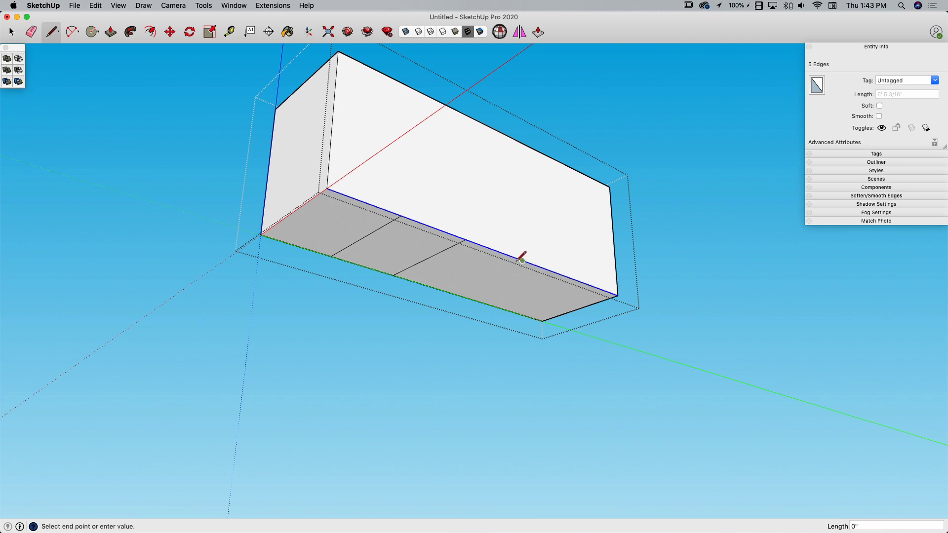
click(448, 292)
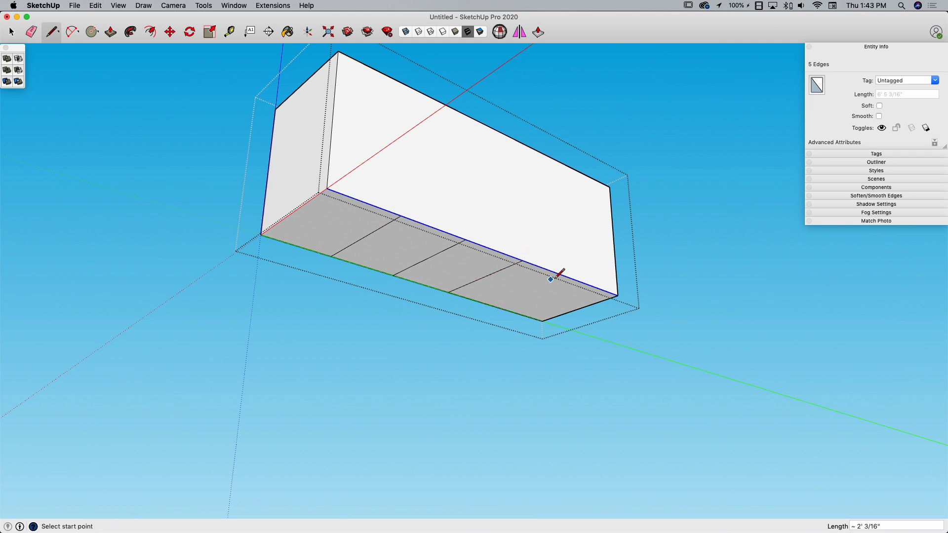
click(572, 280)
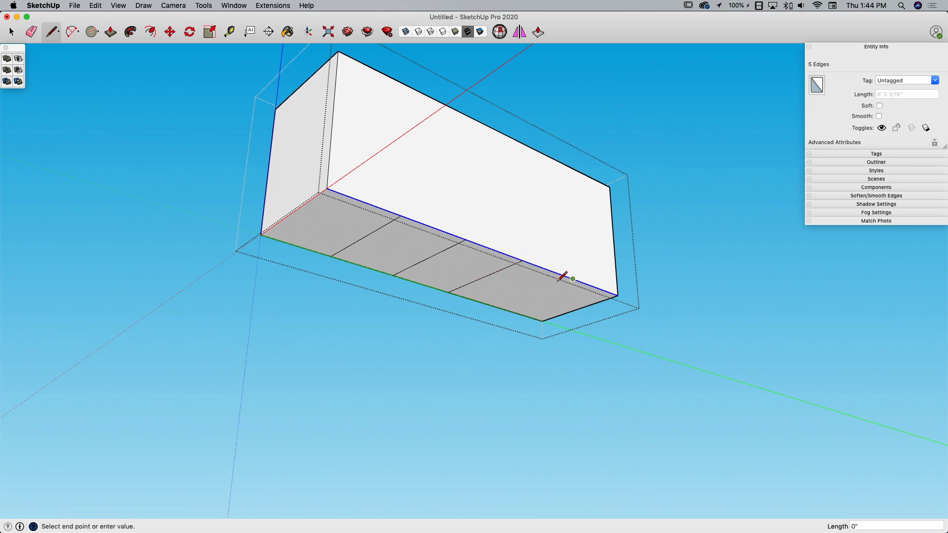
click(501, 307)
Step: Select the second through fifth strips on the block's underside
key(space)
mouse_move(483, 283)
middle_down()
mouse_move(351, 196)
mouse_move(336, 219)
middle_up()
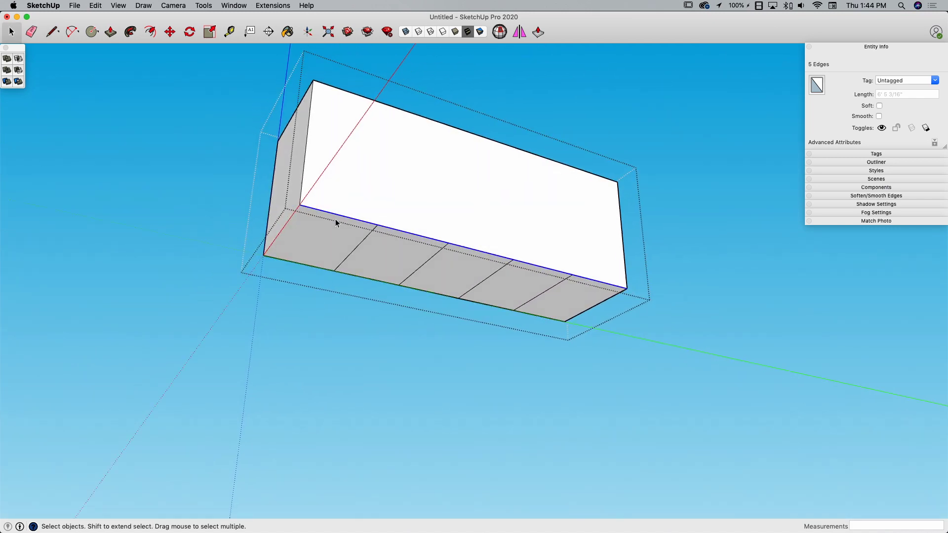
click(411, 263)
click(472, 274)
click(498, 285)
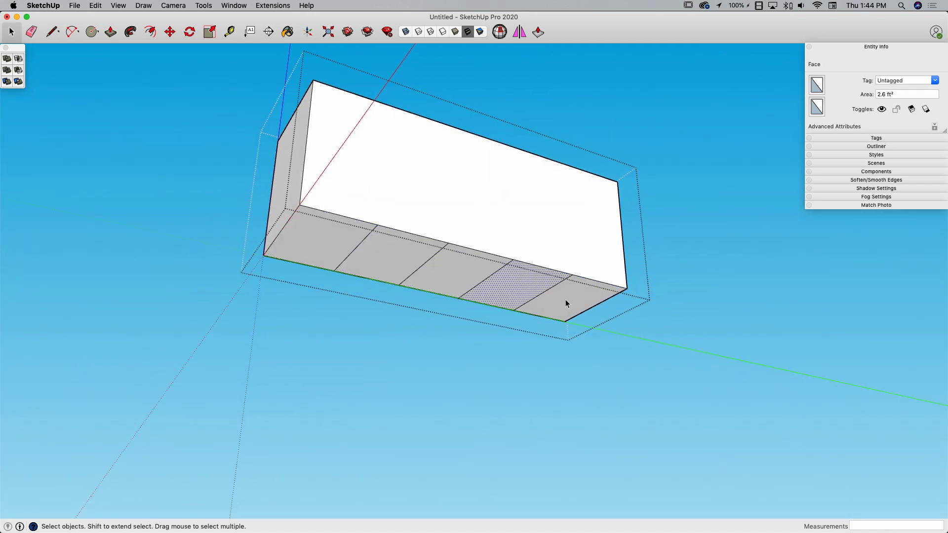
click(567, 300)
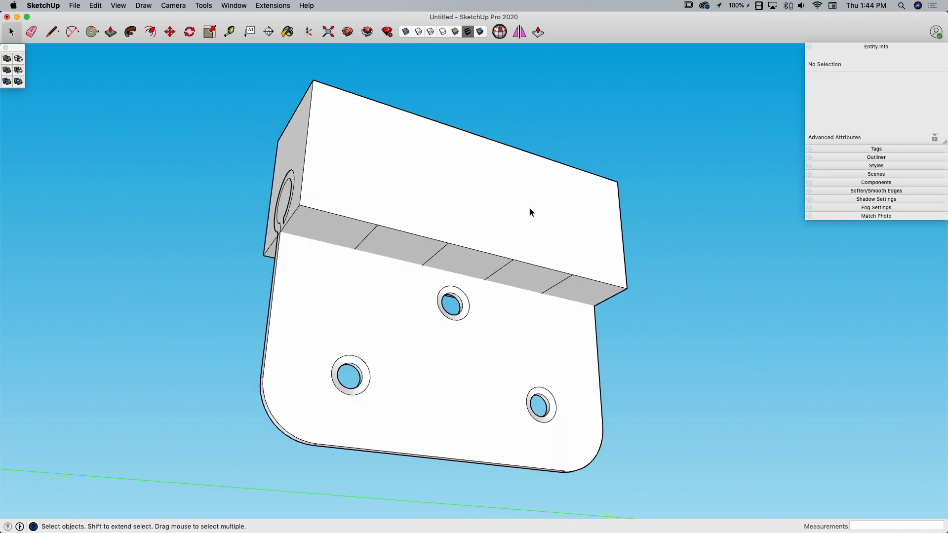
Step: Copy the hinge leaf and its block to the right of the original
middle_drag(529, 212, 392, 178)
drag(408, 168, 301, 290)
middle_drag(301, 290, 325, 390)
key(m)
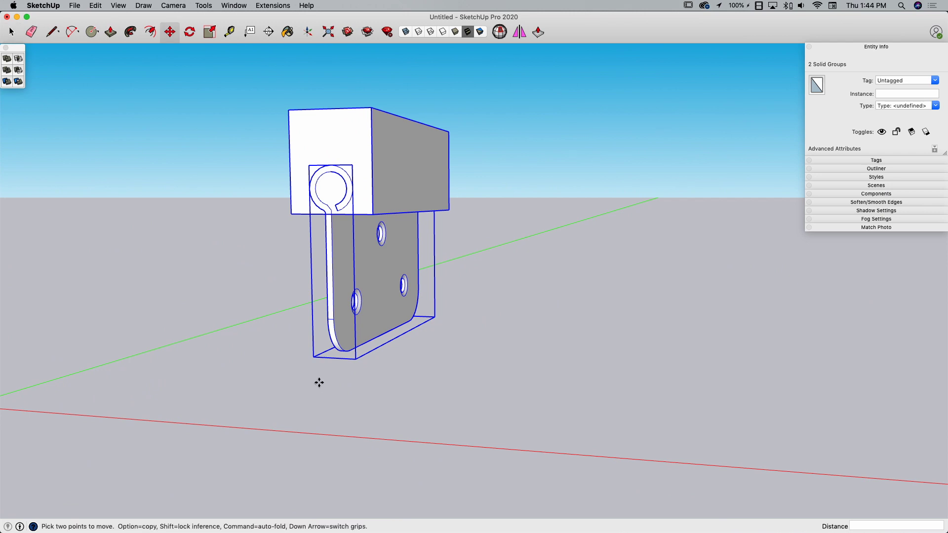
click(320, 384)
key(alt)
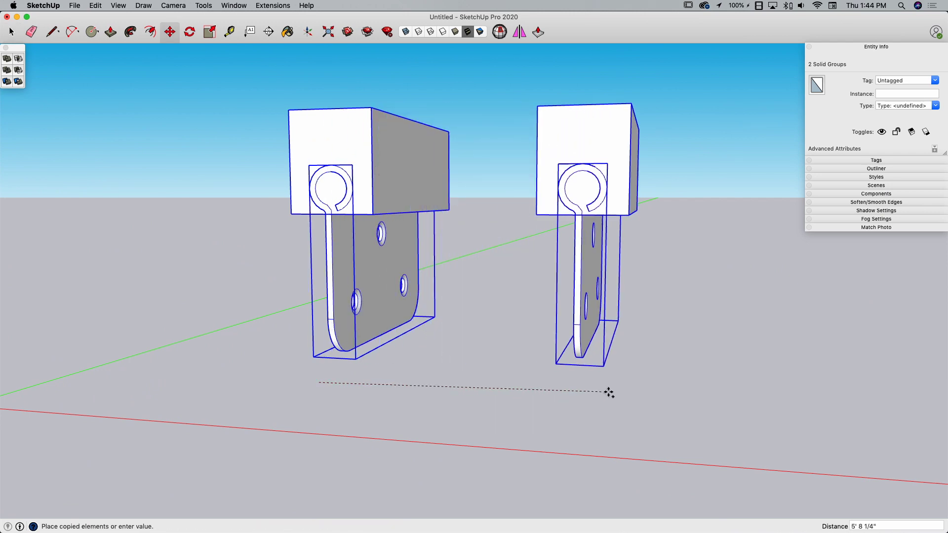
click(645, 403)
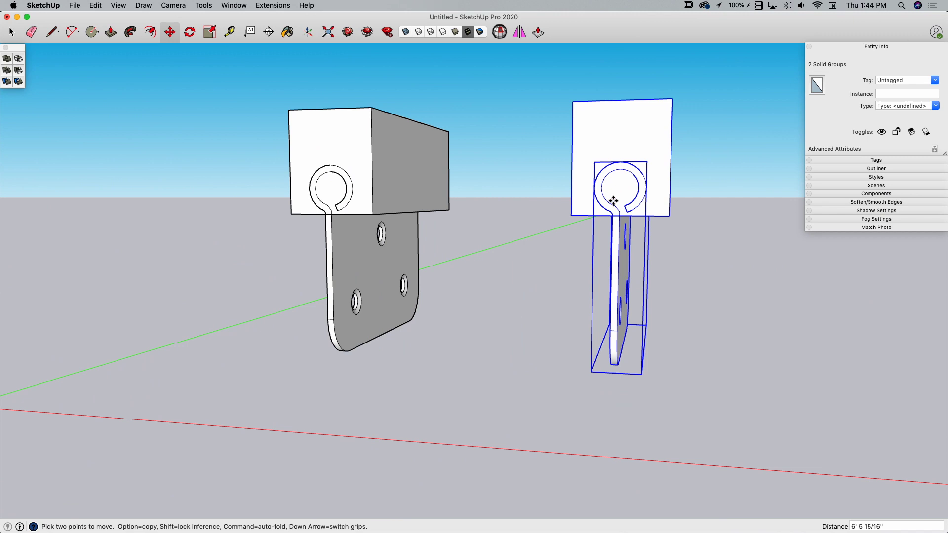
Step: Mirror the copy by scaling it to -1 along the red axis
mouse_move(614, 201)
middle_down()
mouse_move(546, 153)
mouse_move(603, 170)
mouse_move(644, 217)
mouse_move(628, 223)
mouse_move(613, 208)
middle_up()
key(space)
key(s)
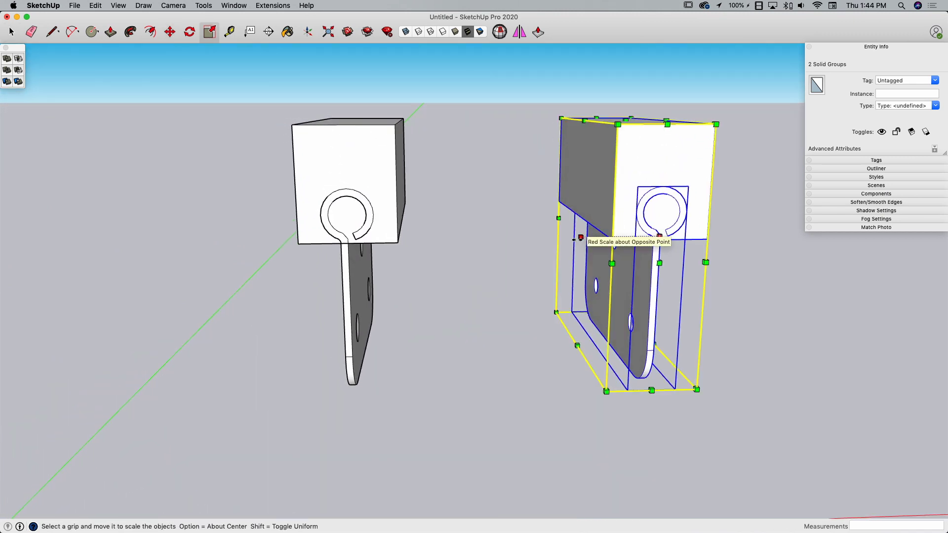
drag(581, 237, 738, 239)
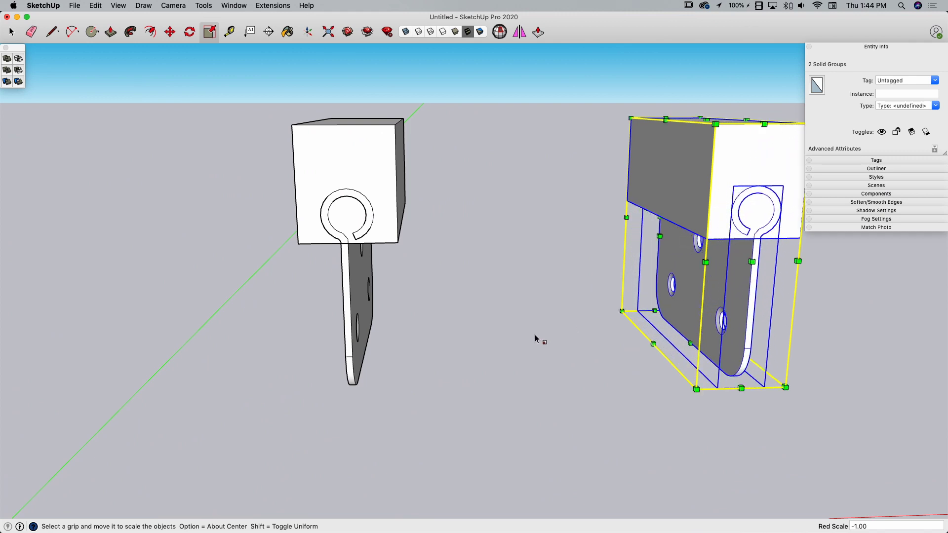
key(space)
middle_drag(536, 339, 339, 183)
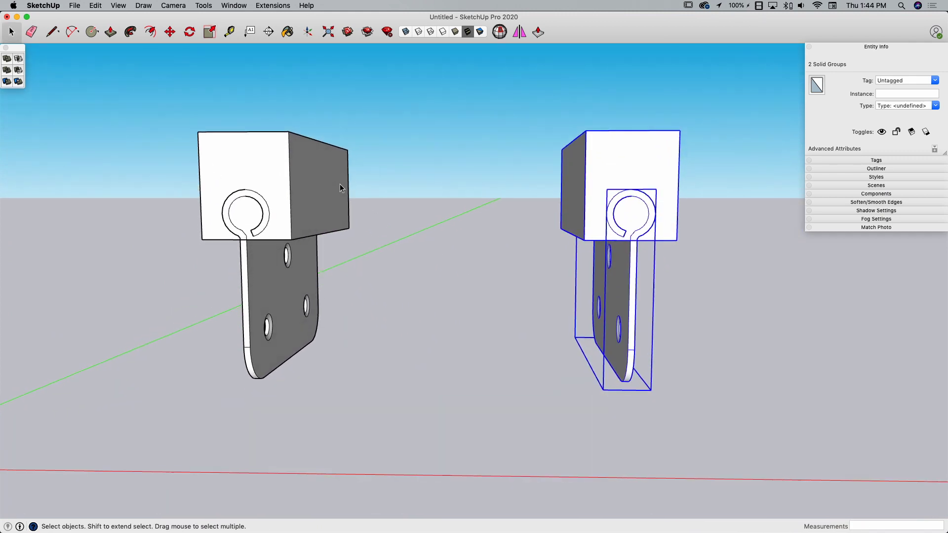
Step: Push two underside strips of the left knuckle block upward to cut notches
click(329, 184)
click(627, 167)
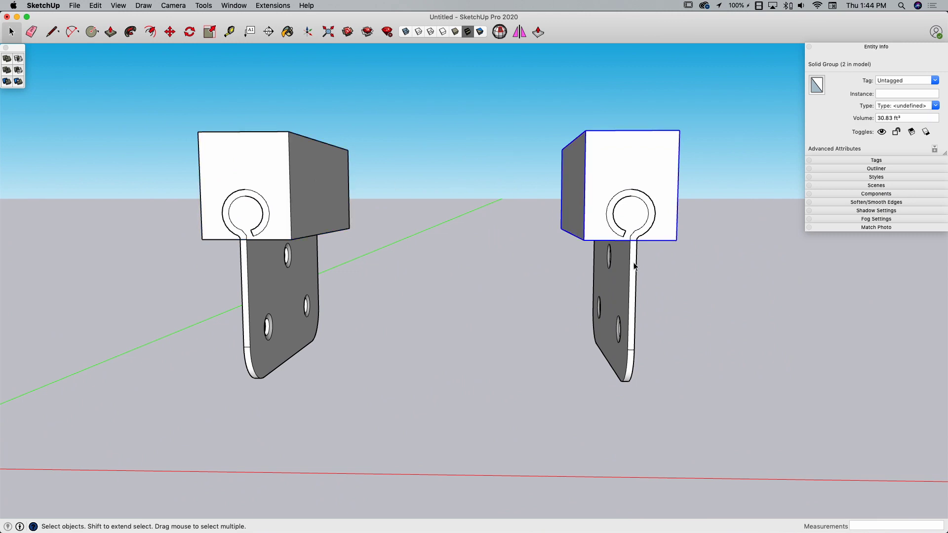
click(633, 264)
click(310, 283)
middle_drag(382, 284, 350, 191)
key(p)
drag(339, 233, 353, 140)
drag(444, 268, 445, 180)
middle_drag(444, 180, 395, 148)
Step: Push alternating underside faces of the right cutter block inward as recesses
key(space)
click(617, 203)
middle_drag(617, 202, 361, 200)
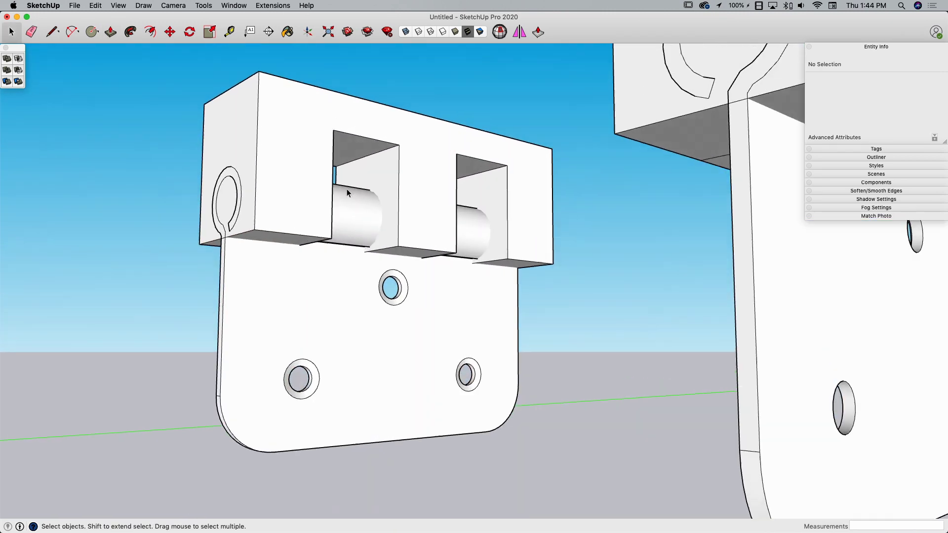
middle_drag(347, 193, 342, 222)
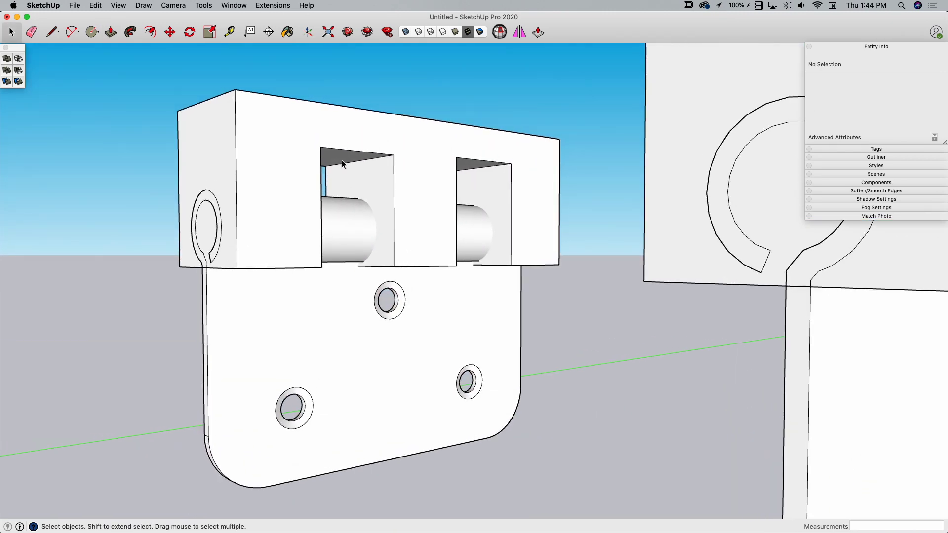
middle_drag(341, 160, 523, 214)
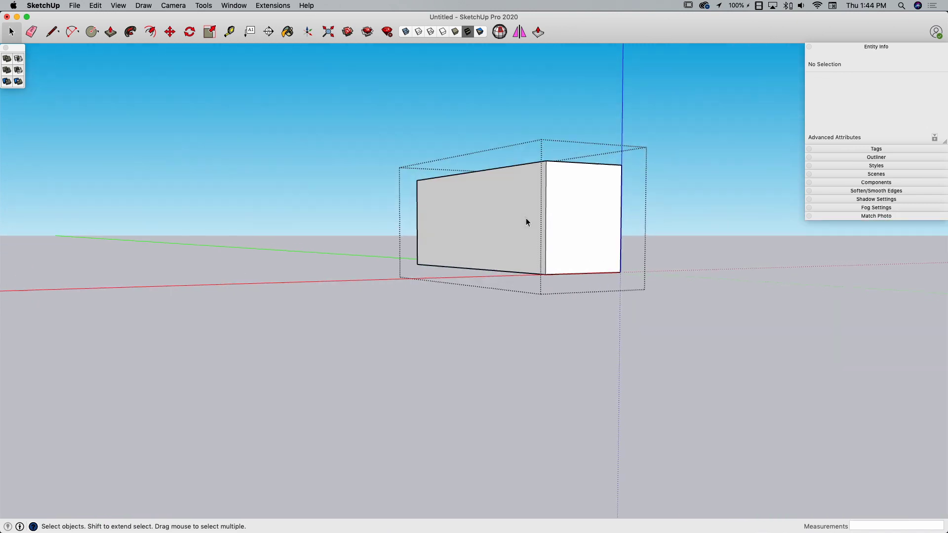
mouse_move(526, 222)
middle_down()
mouse_move(550, 201)
mouse_move(529, 211)
middle_up()
key(p)
click(563, 213)
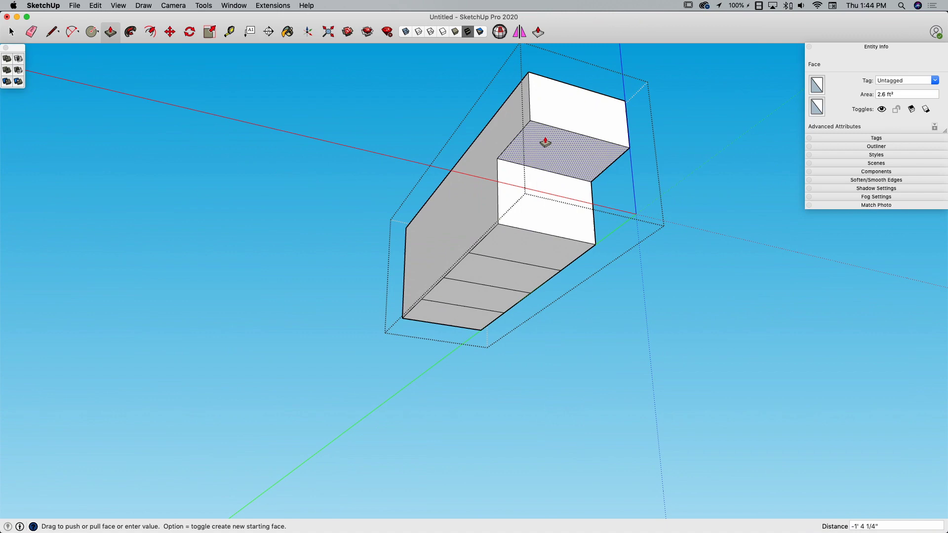
click(544, 133)
click(482, 277)
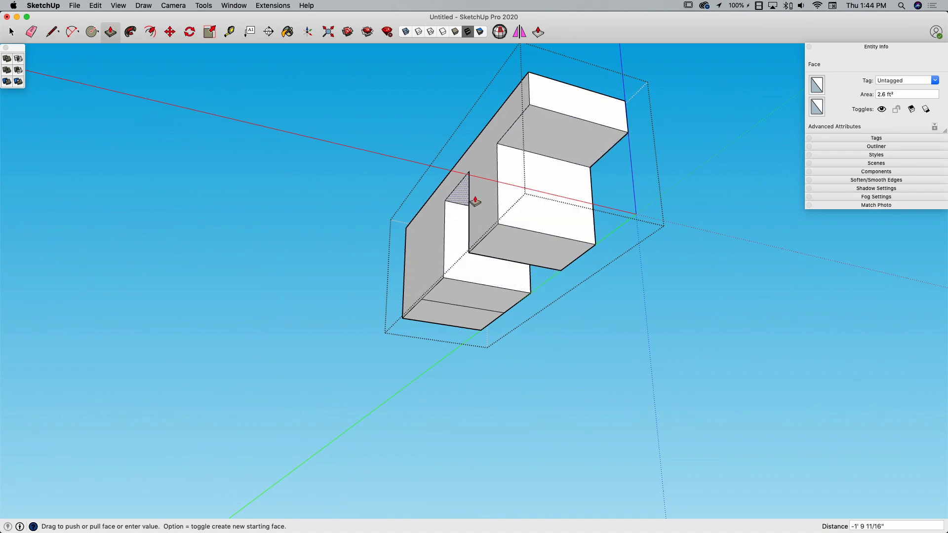
click(475, 202)
click(432, 310)
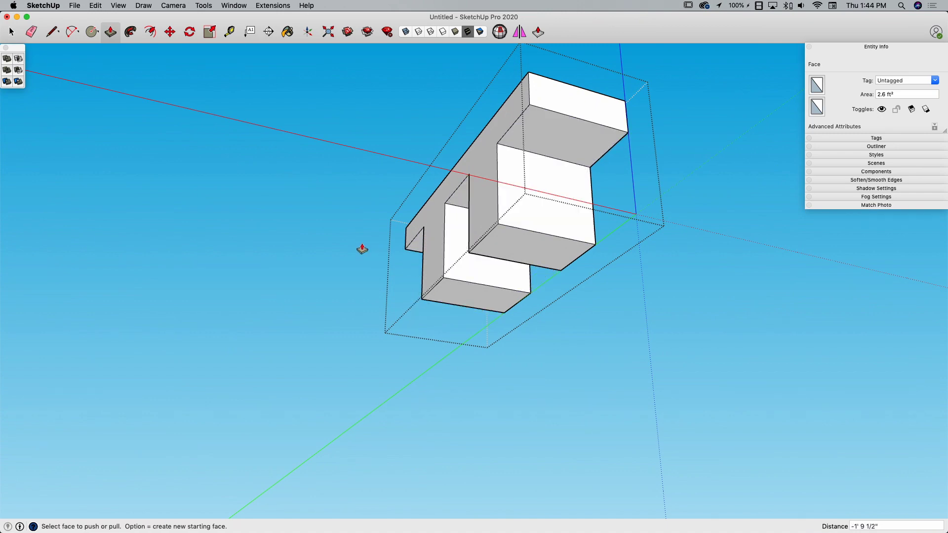
key(space)
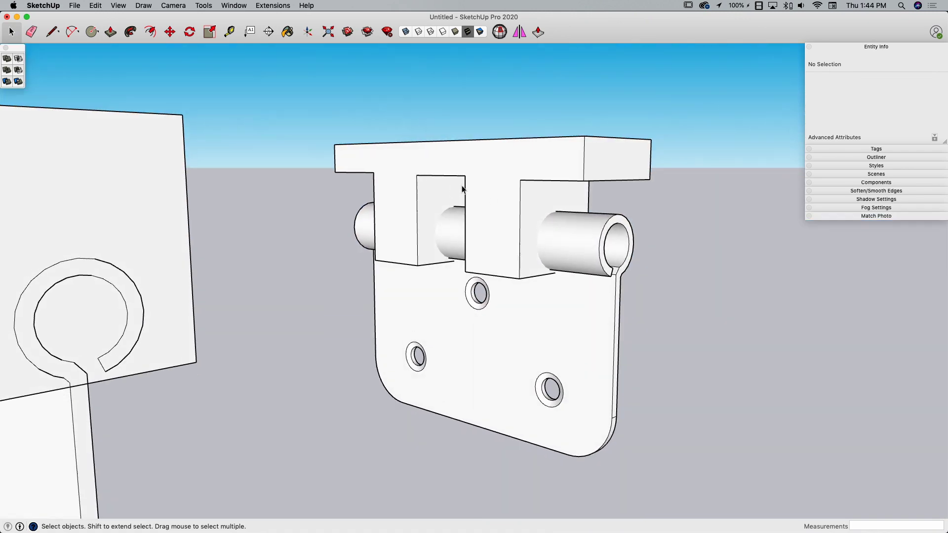
Step: Subtract the left cutter block from the left hinge plate to form knuckle gaps
scroll(463, 189, down, 5)
middle_drag(429, 163, 369, 158)
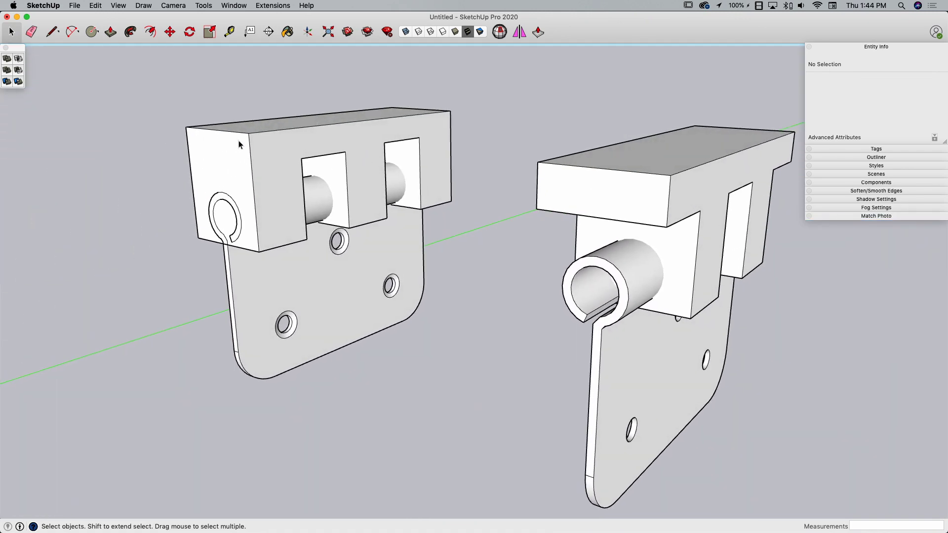
middle_drag(238, 144, 326, 144)
click(299, 161)
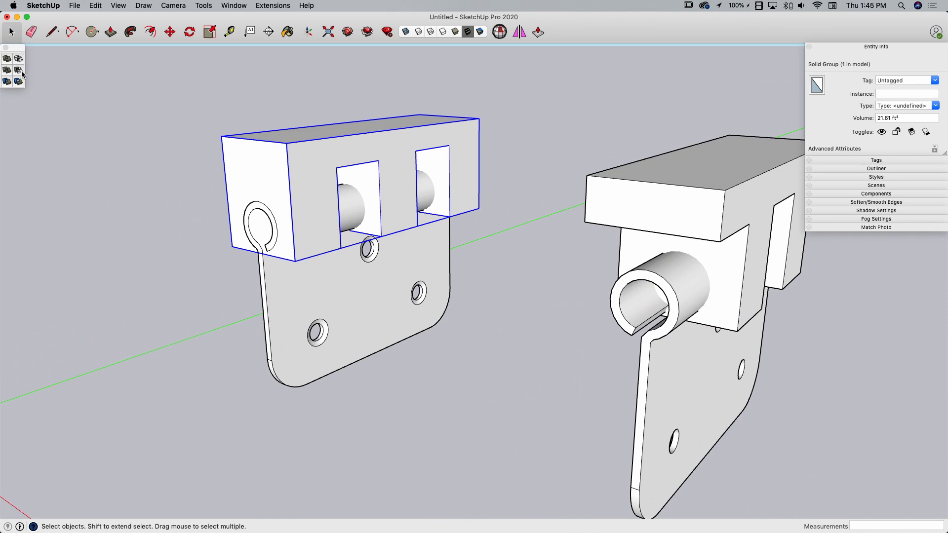
click(400, 271)
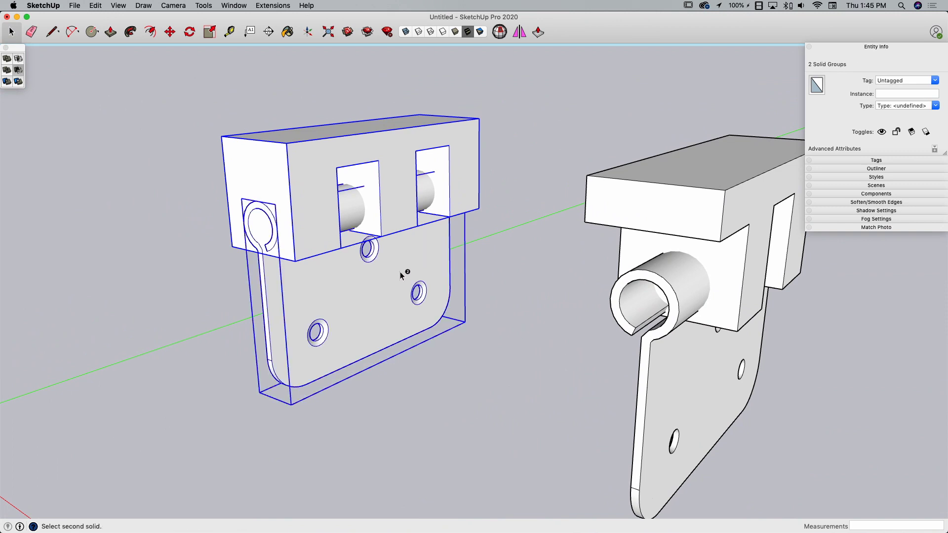
click(372, 187)
Step: Subtract the right cutter block from the right hinge plate
middle_drag(408, 212, 525, 176)
key(super+z)
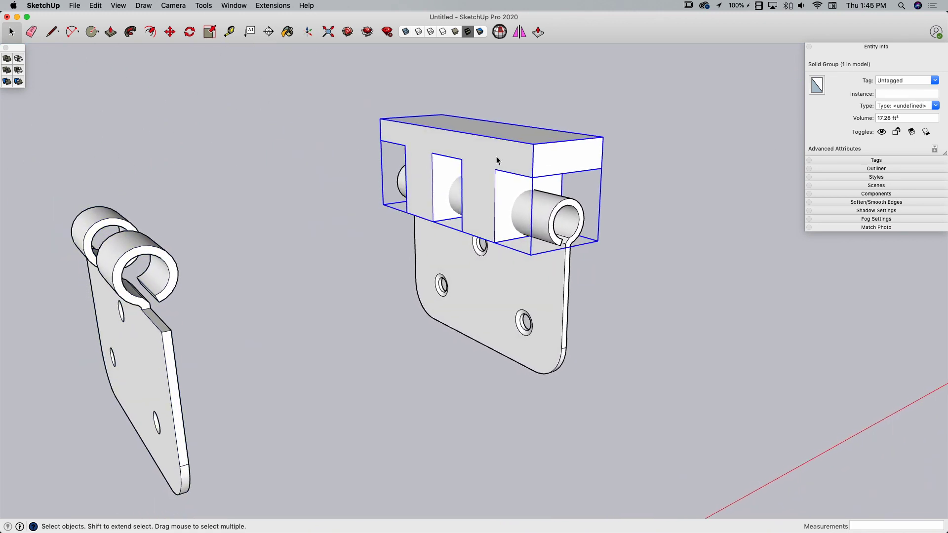
click(503, 257)
middle_drag(588, 250, 562, 292)
click(605, 252)
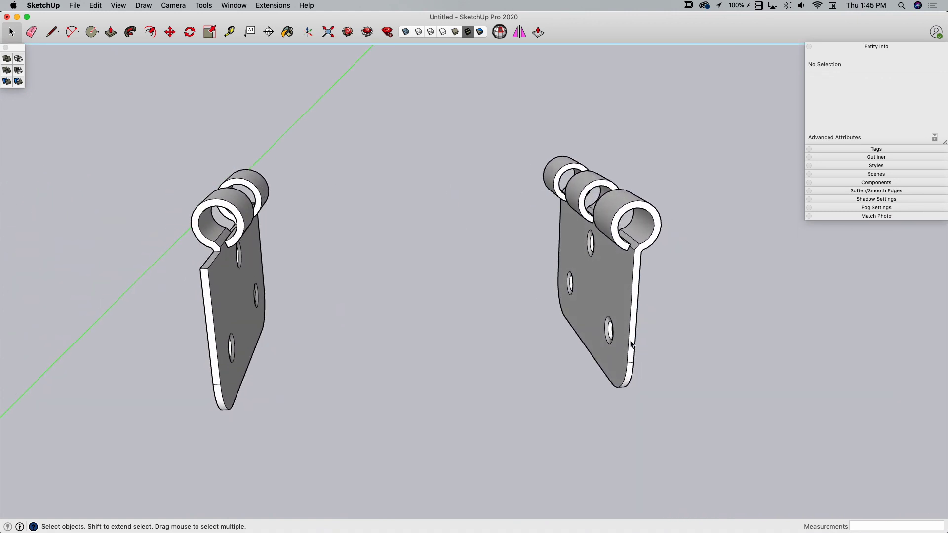
Step: Move the right leaf by its corner onto the left leaf's matching endpoint, interlocking the knuckles
key(m)
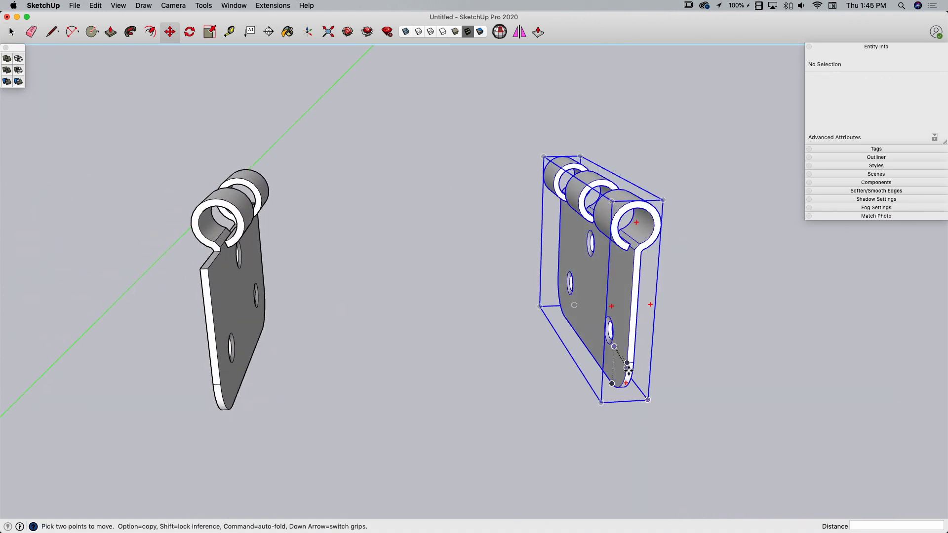
click(626, 364)
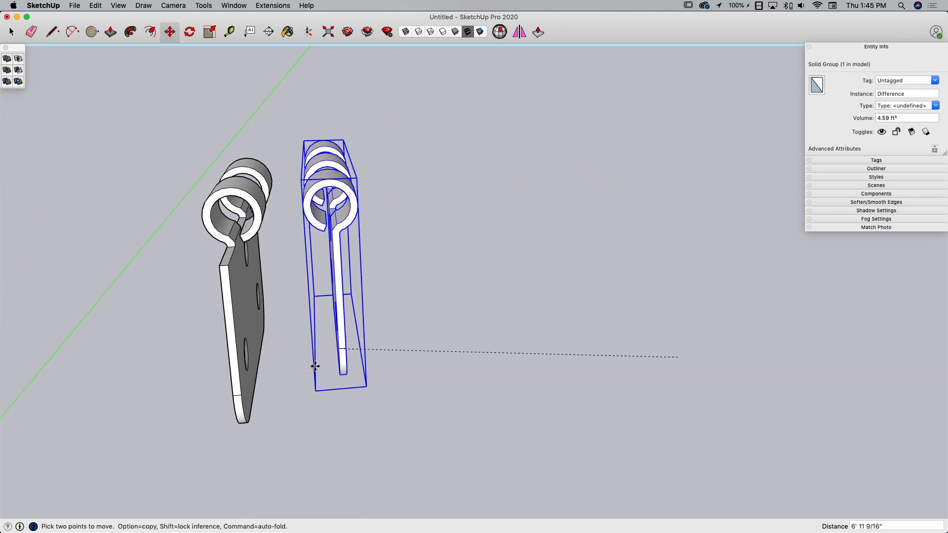
click(243, 394)
key(super+3)
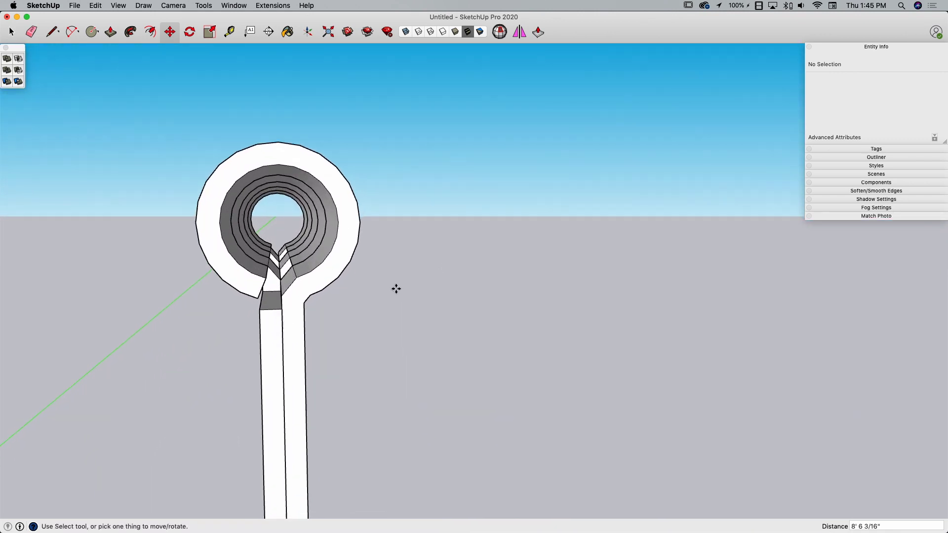
middle_drag(396, 289, 570, 284)
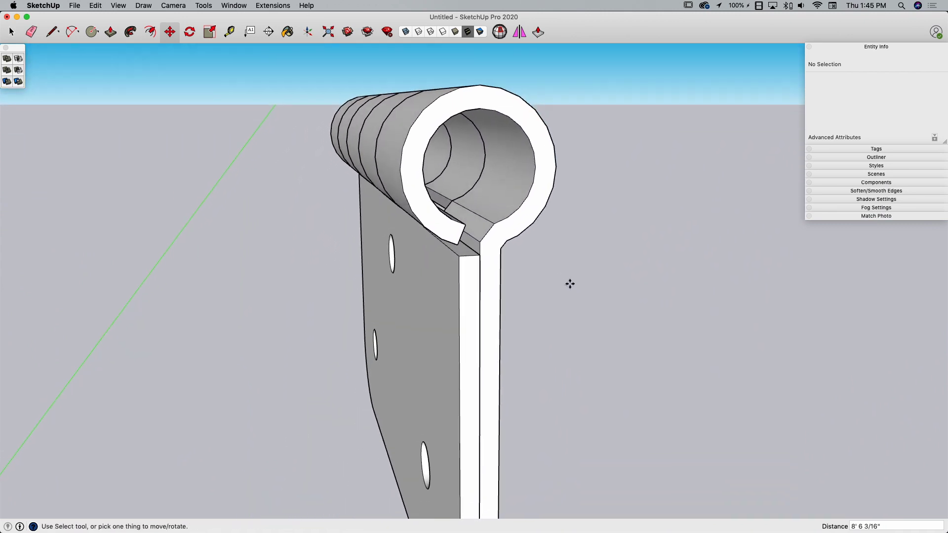
Step: Draw a circle at the barrel's inner wall and extrude it through the barrel
key(c)
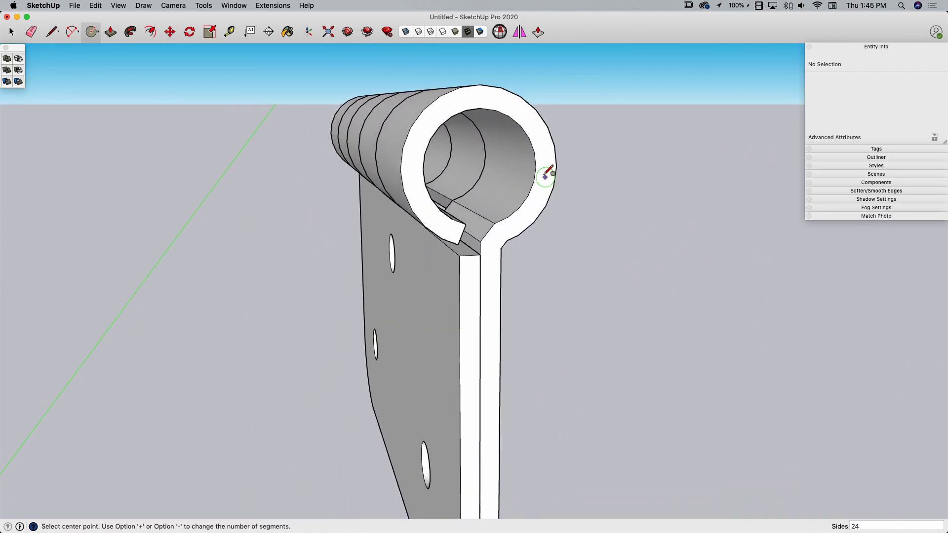
click(480, 168)
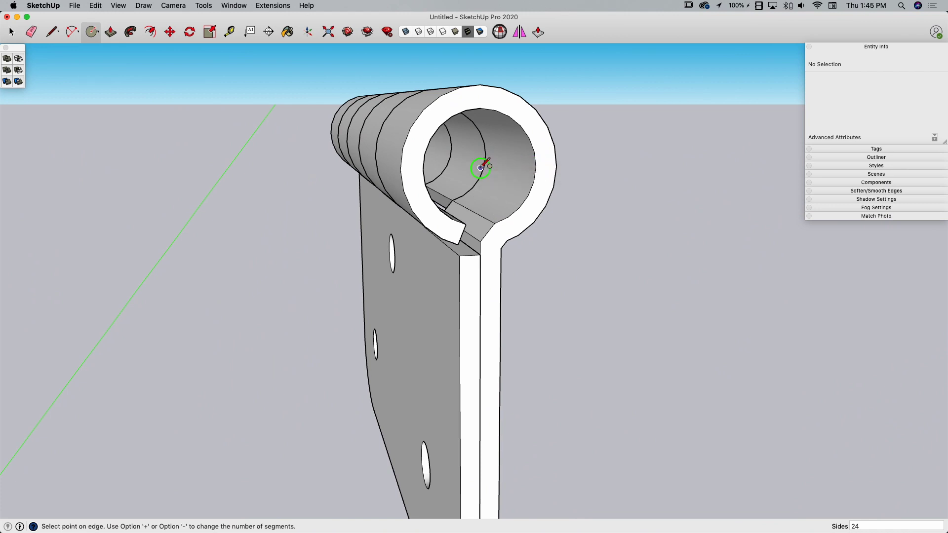
click(539, 164)
key(p)
click(491, 188)
middle_drag(440, 163, 626, 201)
Step: Offset the pin's end edge and pull the ring out to form a wider head
key(f)
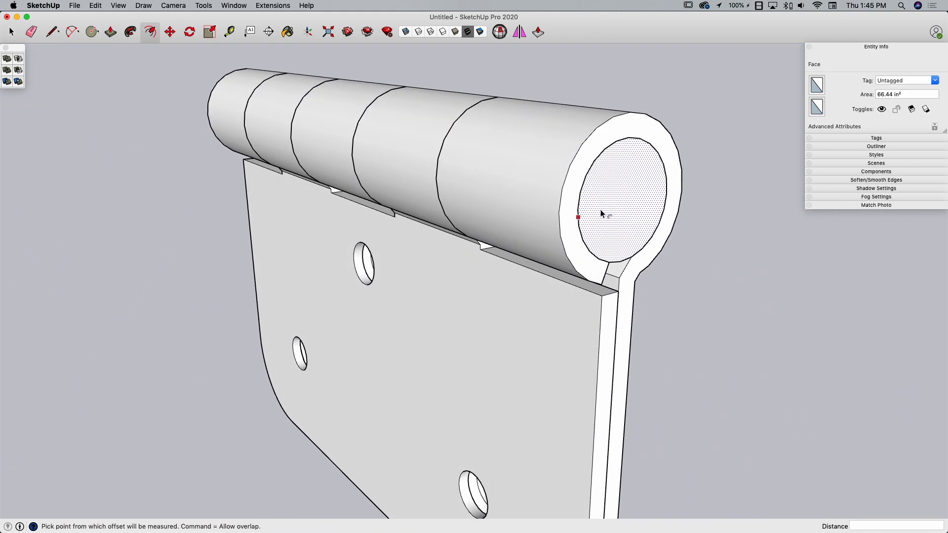
click(601, 212)
click(559, 220)
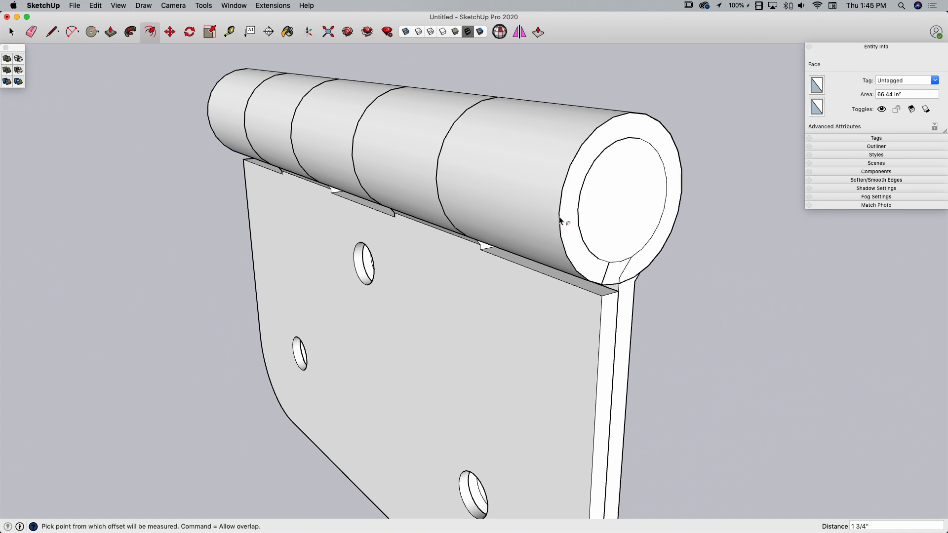
key(p)
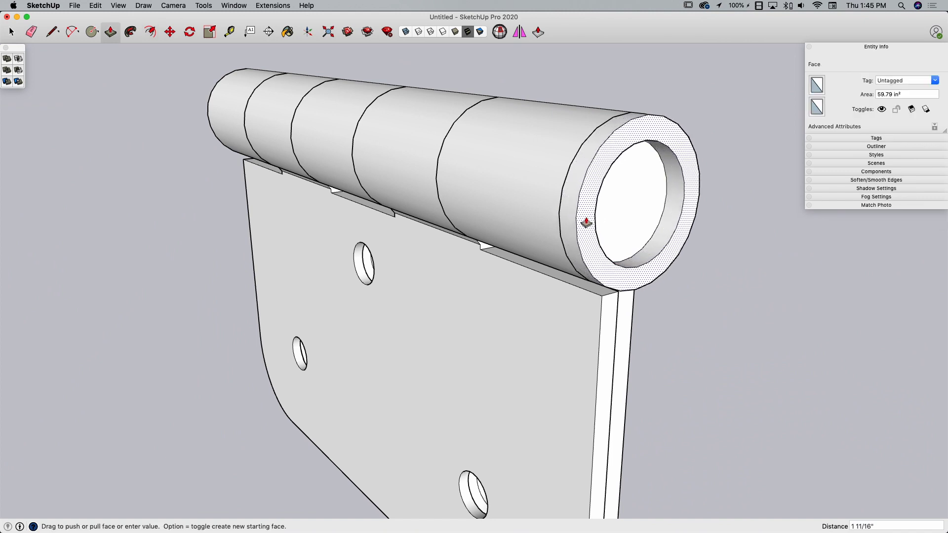
click(588, 220)
click(660, 177)
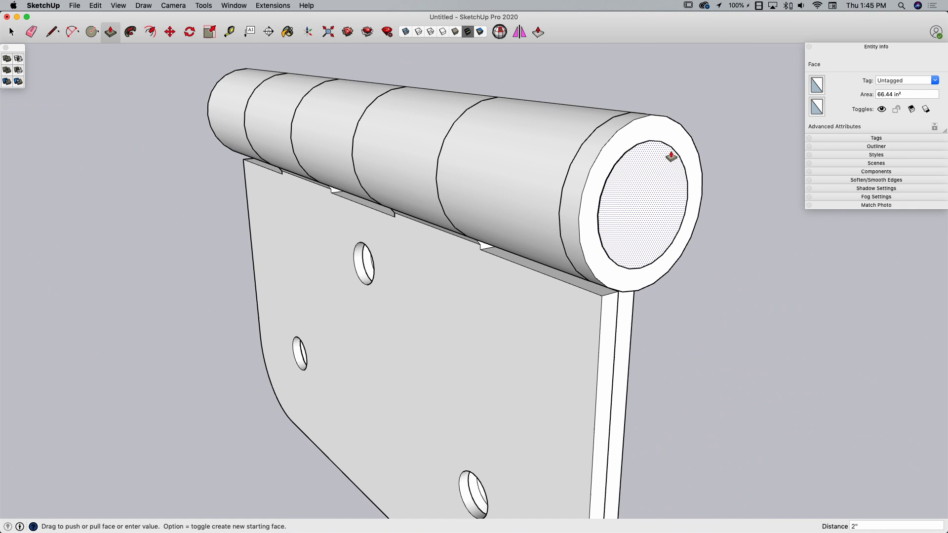
key(e)
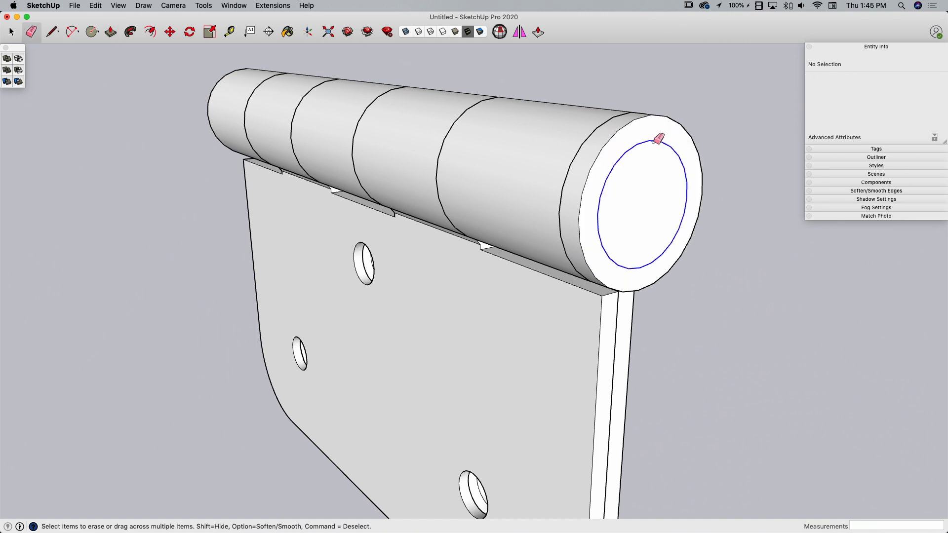
Step: Group all the pin and head geometry into one solid
key(space)
triple_click(643, 159)
right_click(644, 159)
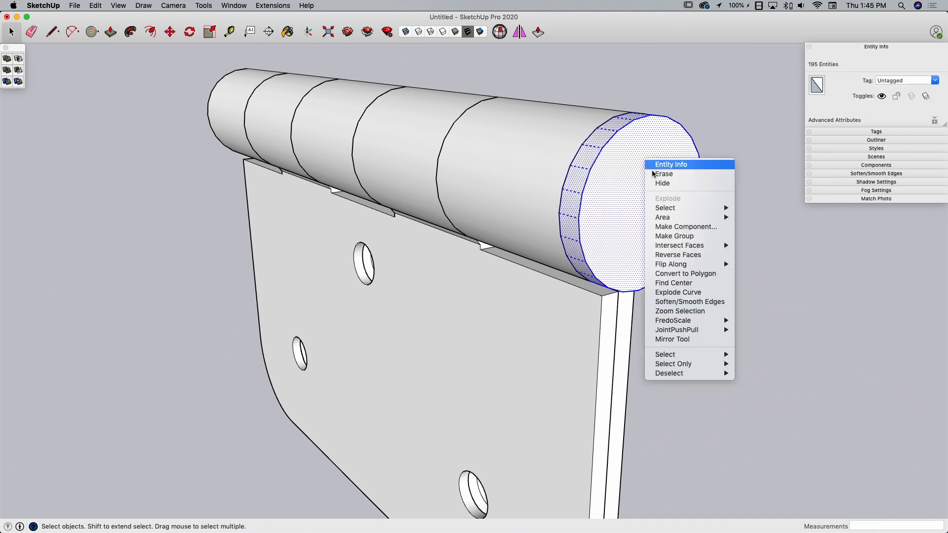
click(690, 240)
middle_drag(690, 240, 331, 188)
click(459, 262)
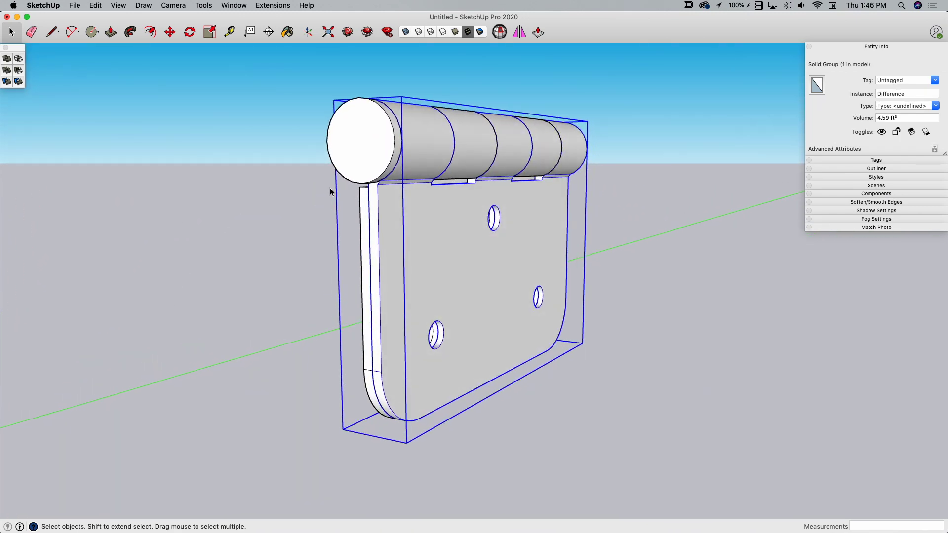
Step: Rotate the hinge leaf 120° about the pin head's centre, measured from the red axis
key(q)
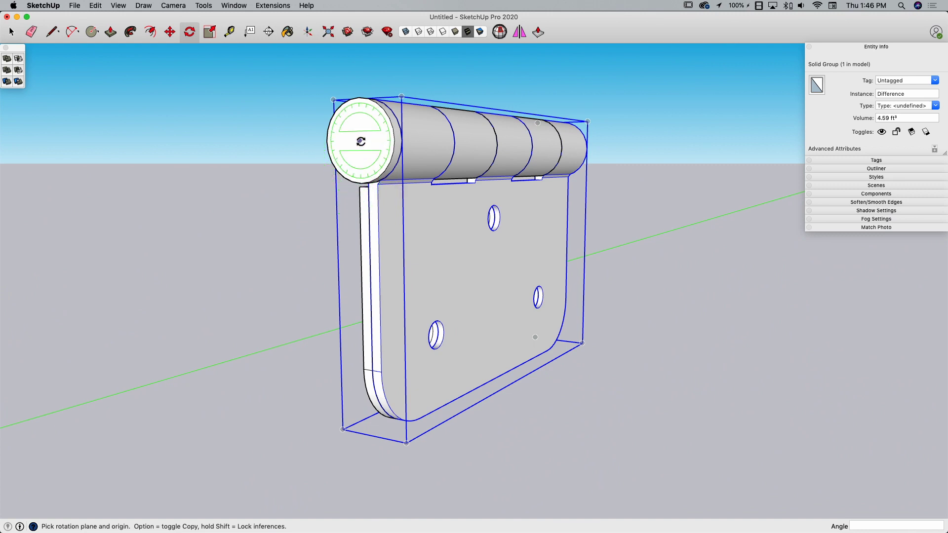
click(360, 140)
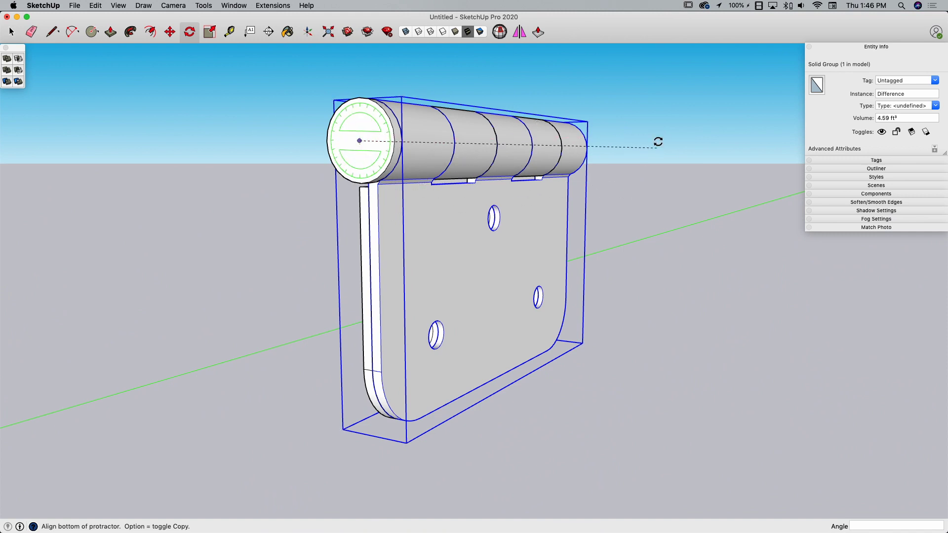
click(658, 137)
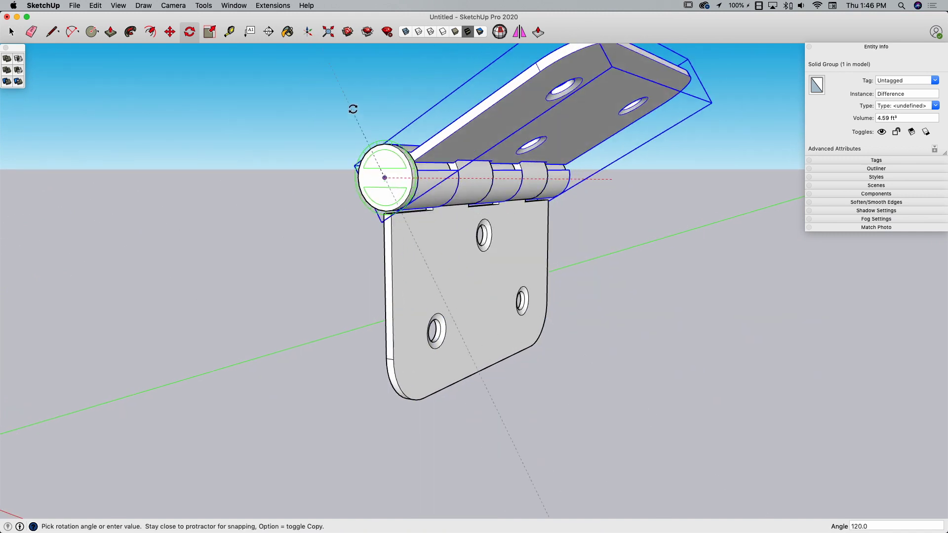
click(342, 107)
middle_drag(424, 339, 671, 171)
key(space)
click(671, 172)
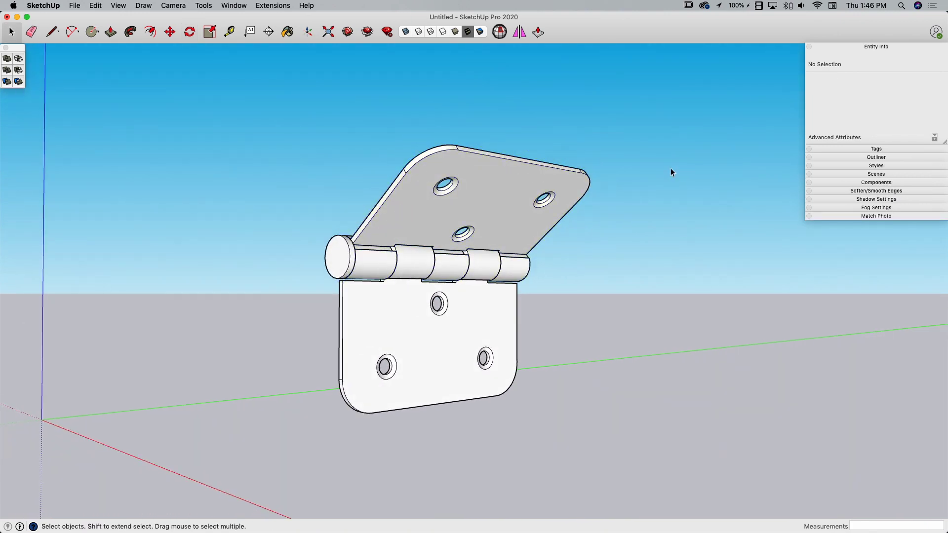